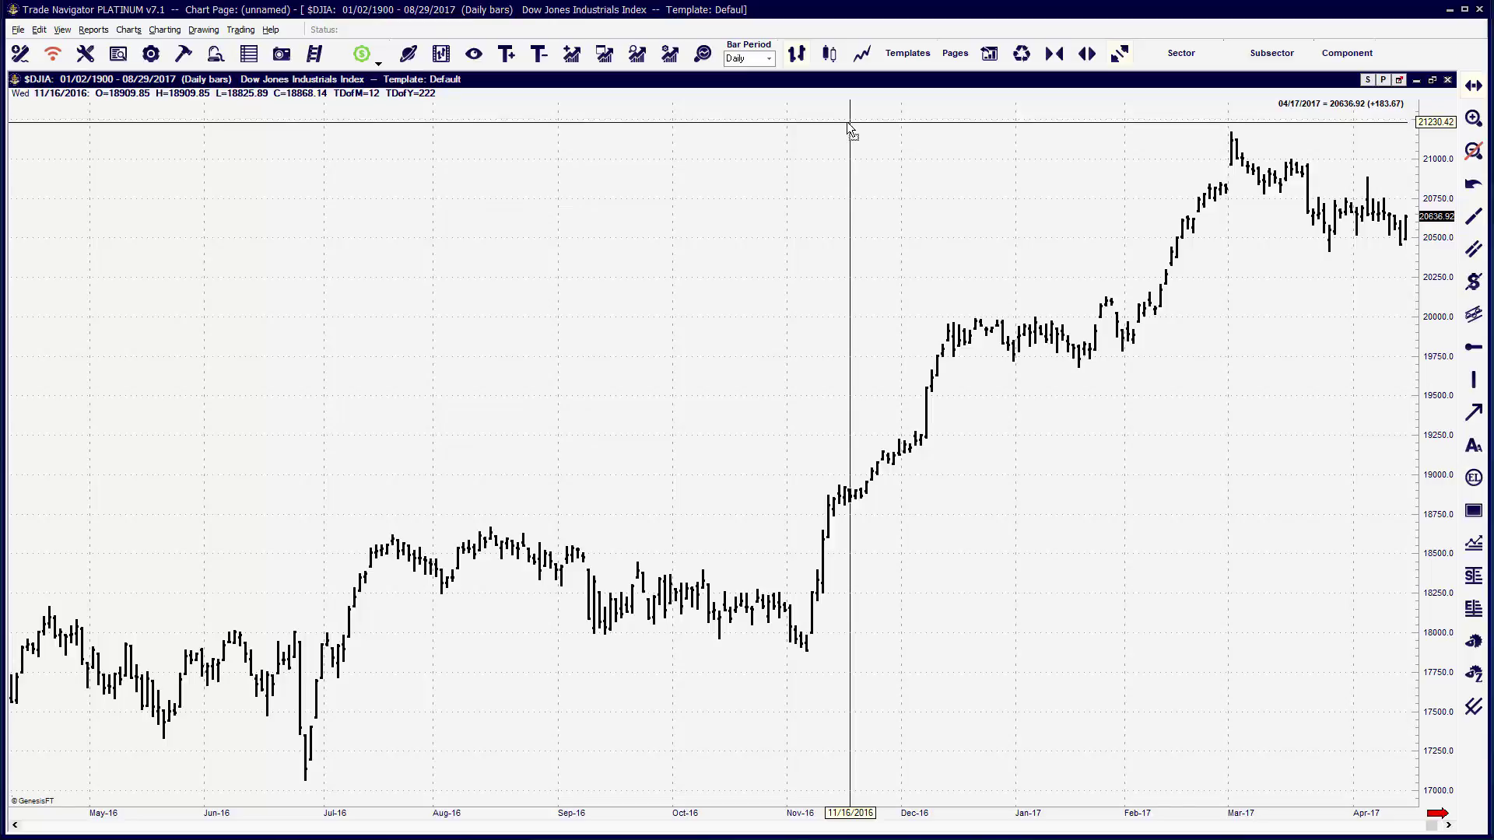
# - Open the Add to Chart window twice, closing it each time without adding anything
pyautogui.press('a')
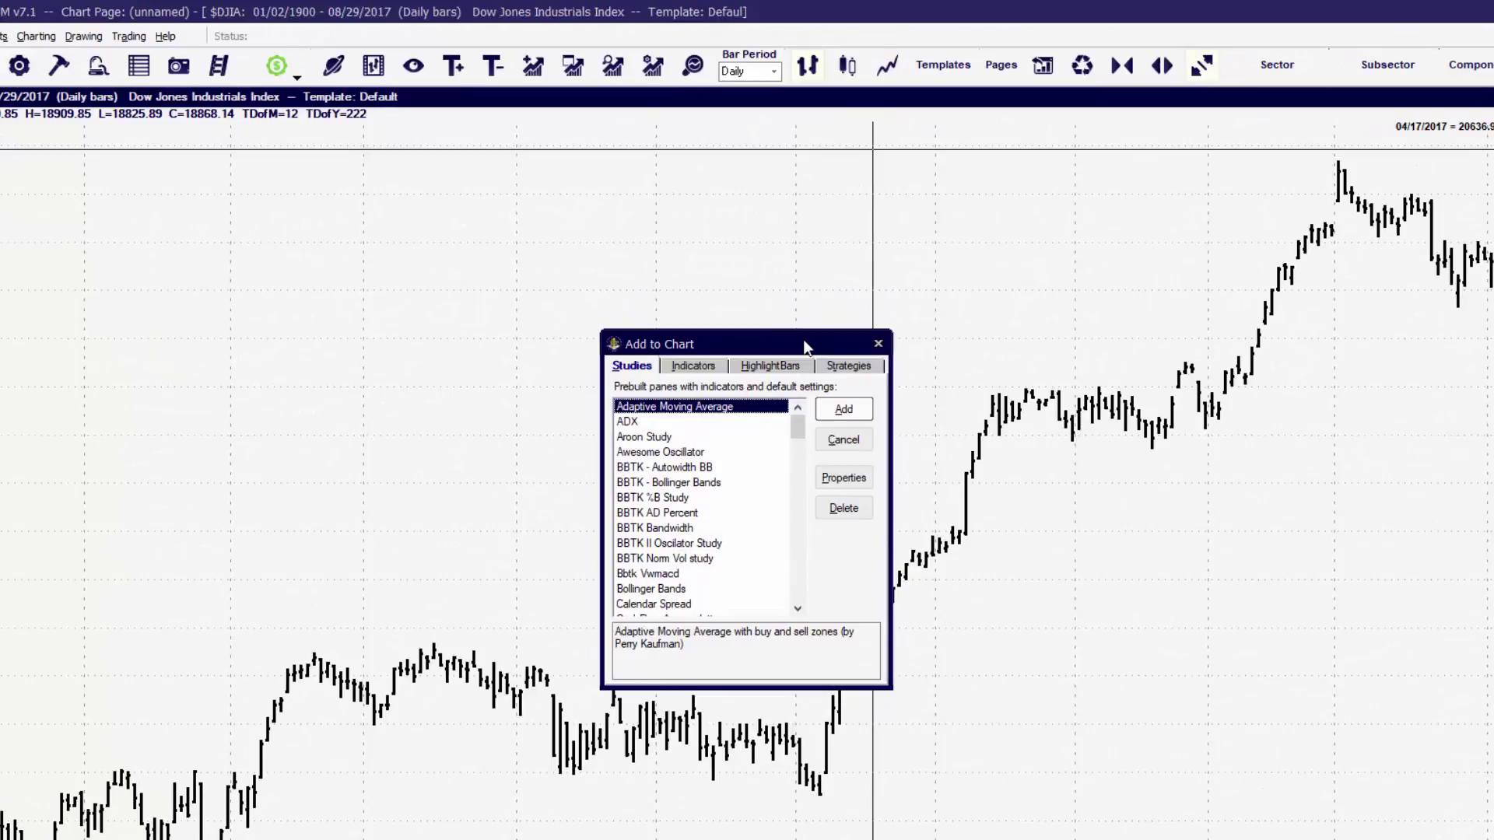
pyautogui.click(879, 343)
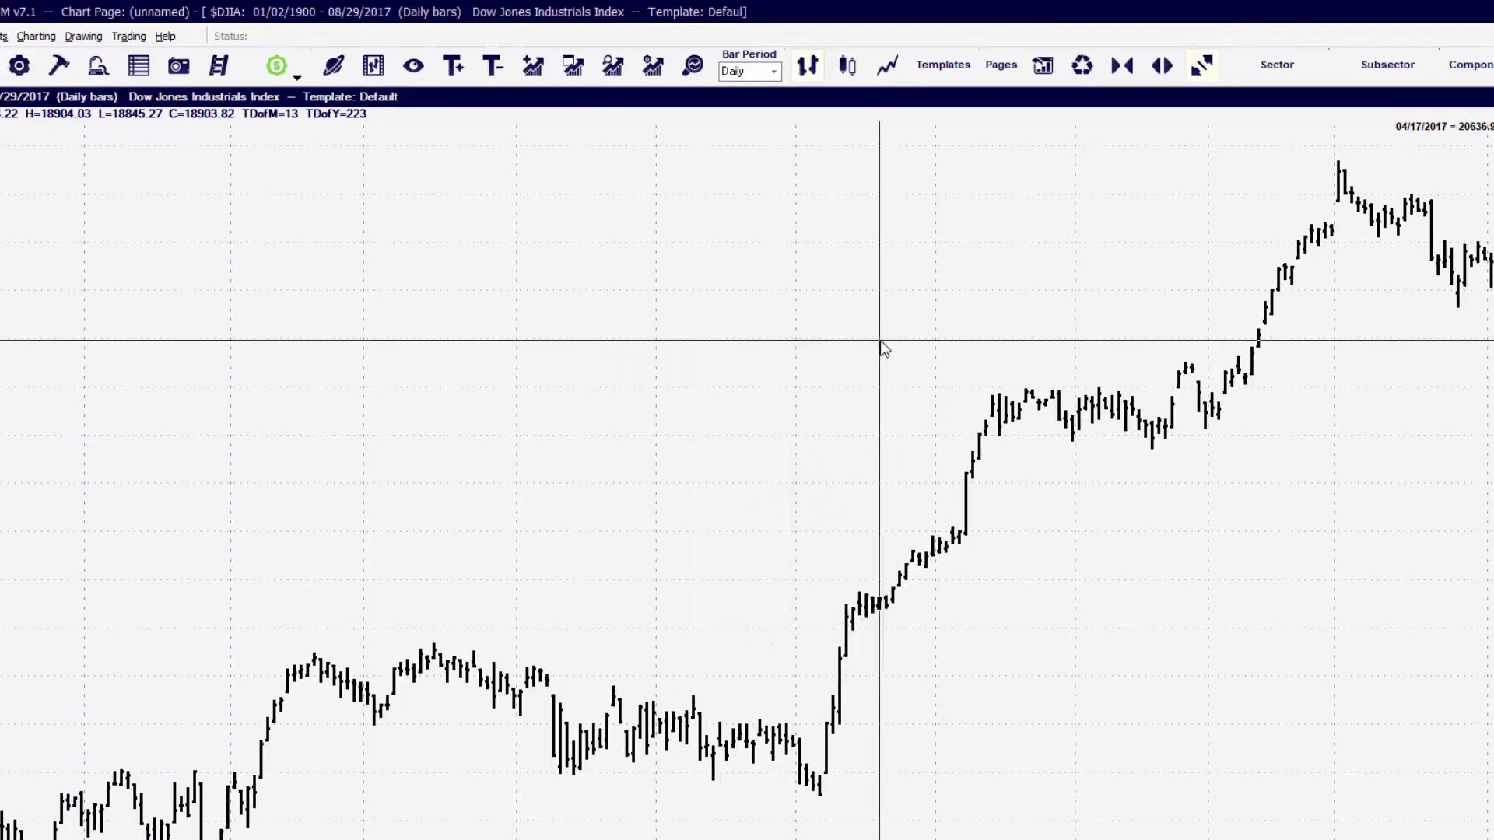
pyautogui.click(613, 67)
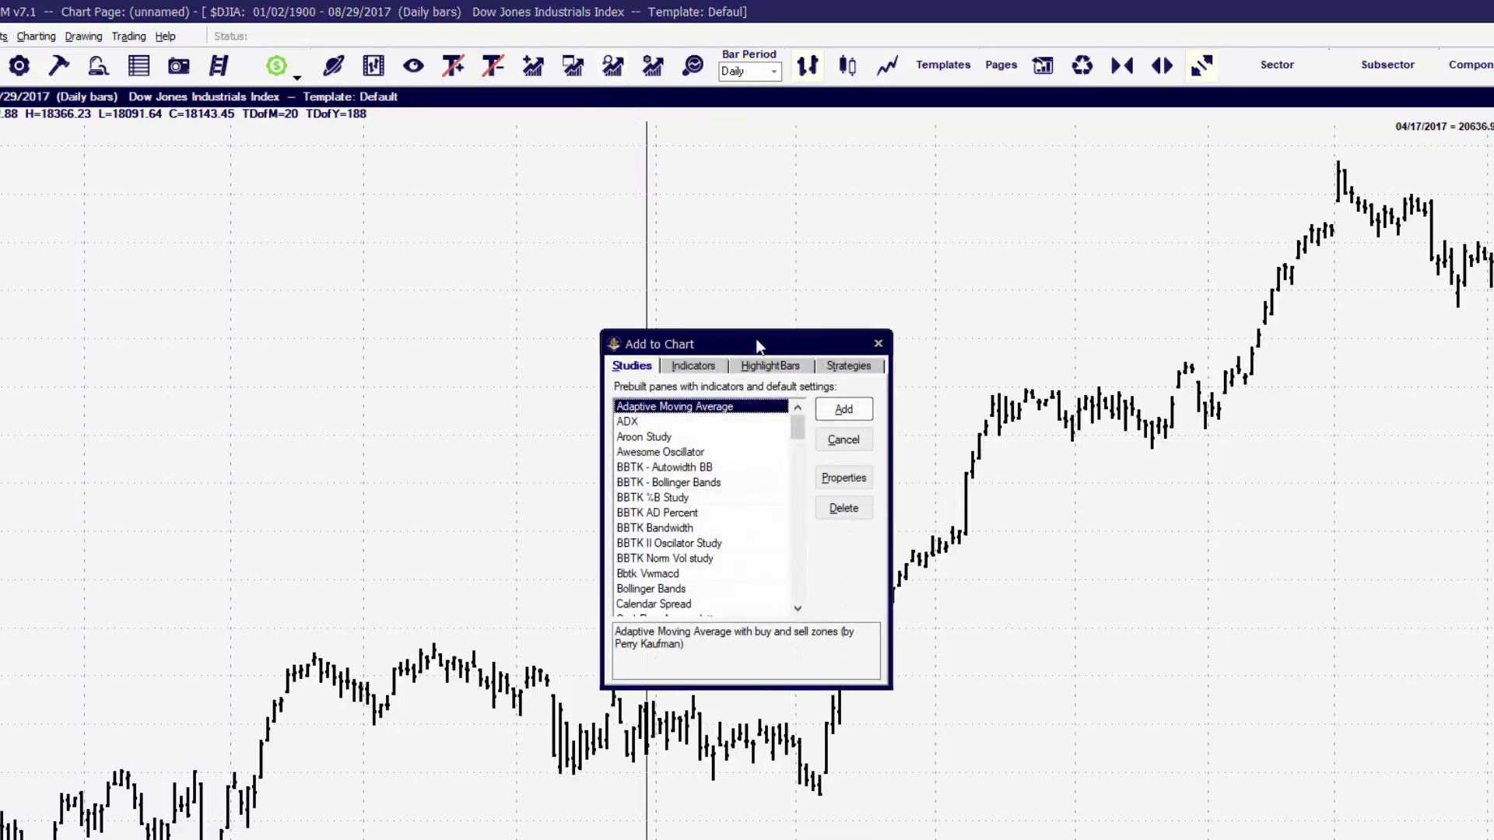
pyautogui.click(881, 349)
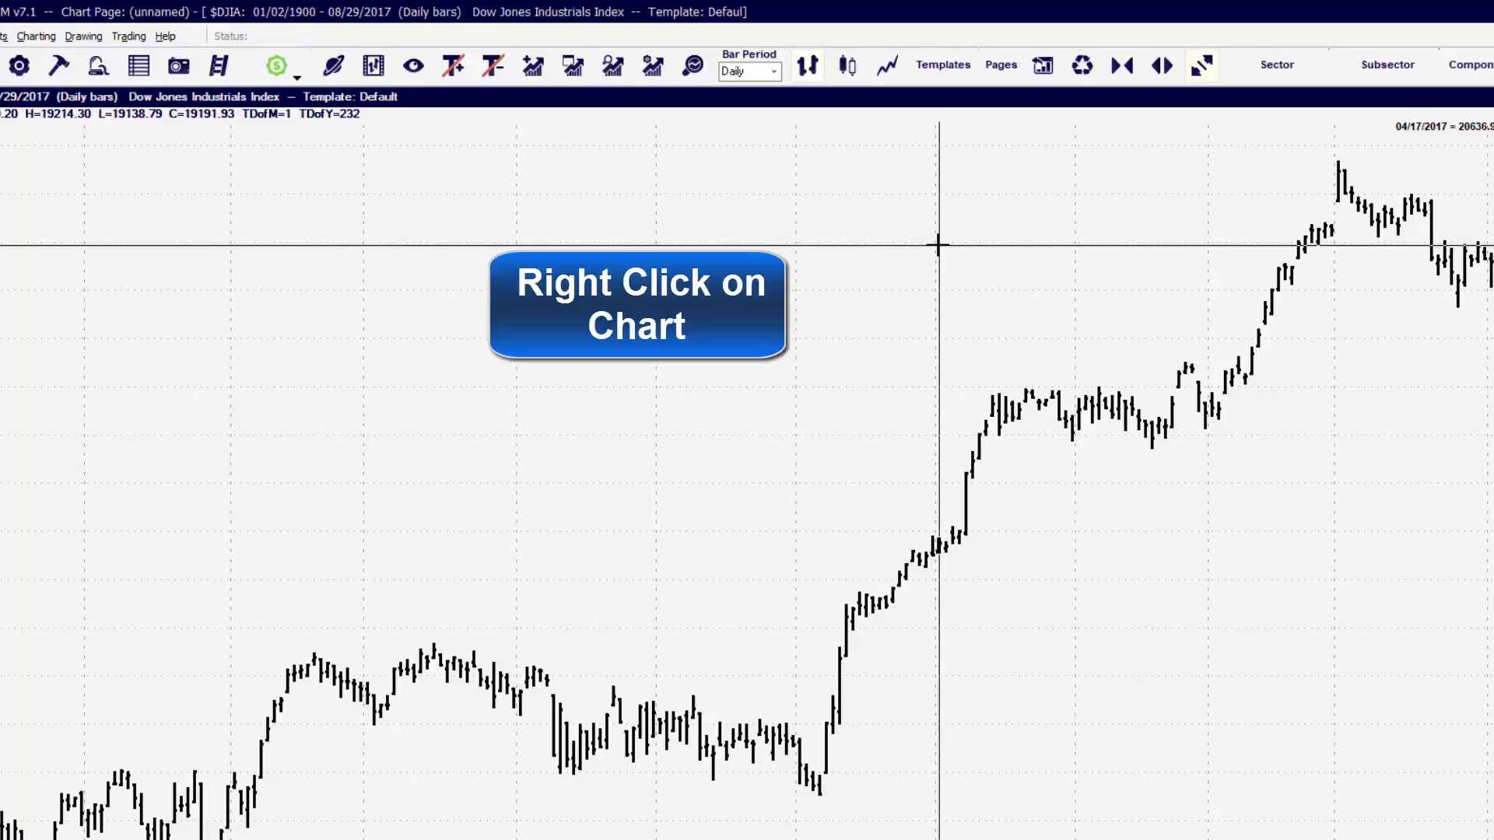
# - Look through the chart settings and the new-pane indicator chooser, then close both unchanged
pyautogui.rightClick(973, 228)
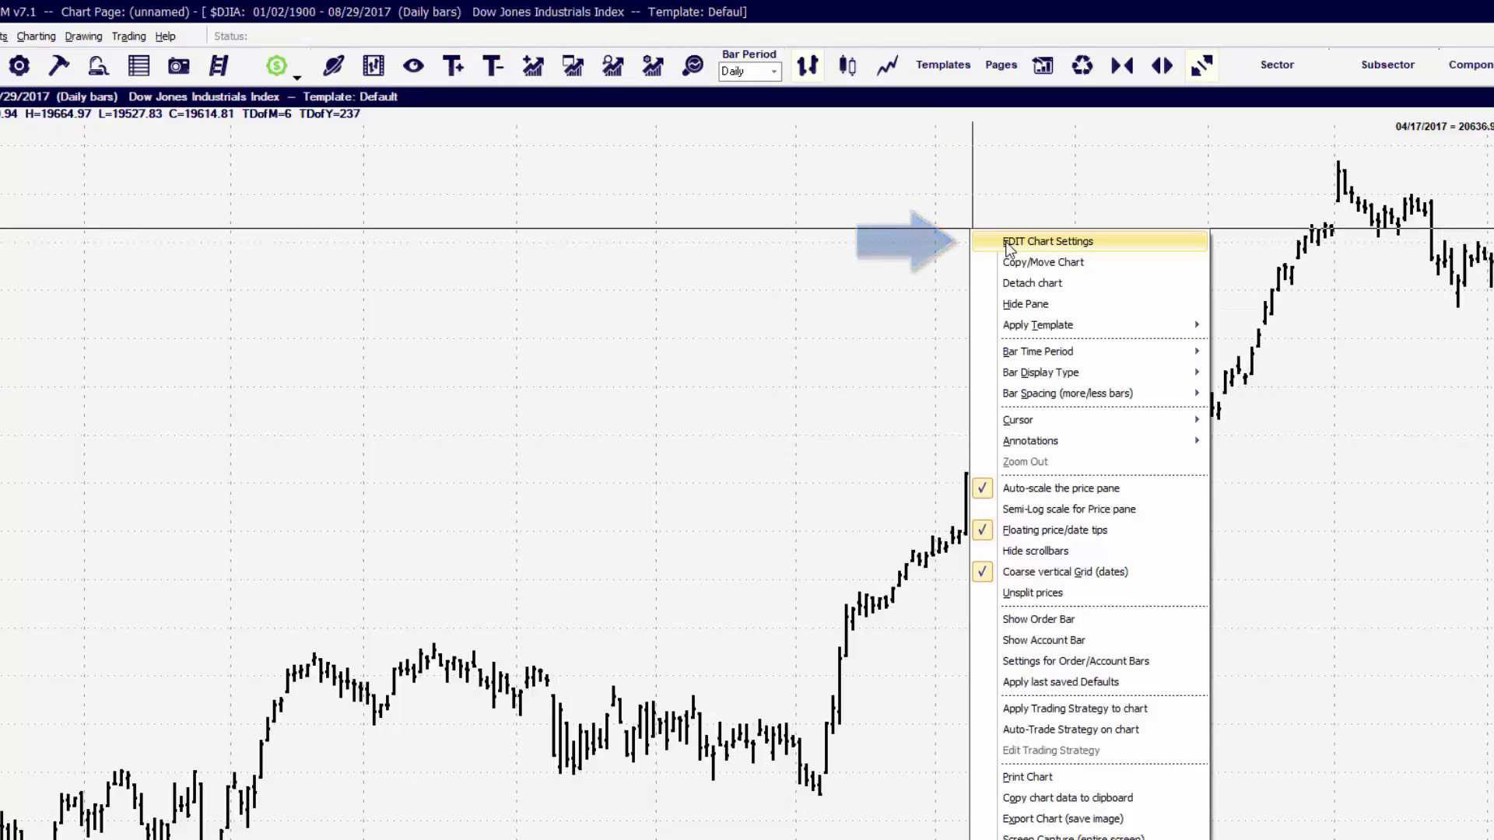
pyautogui.click(1007, 243)
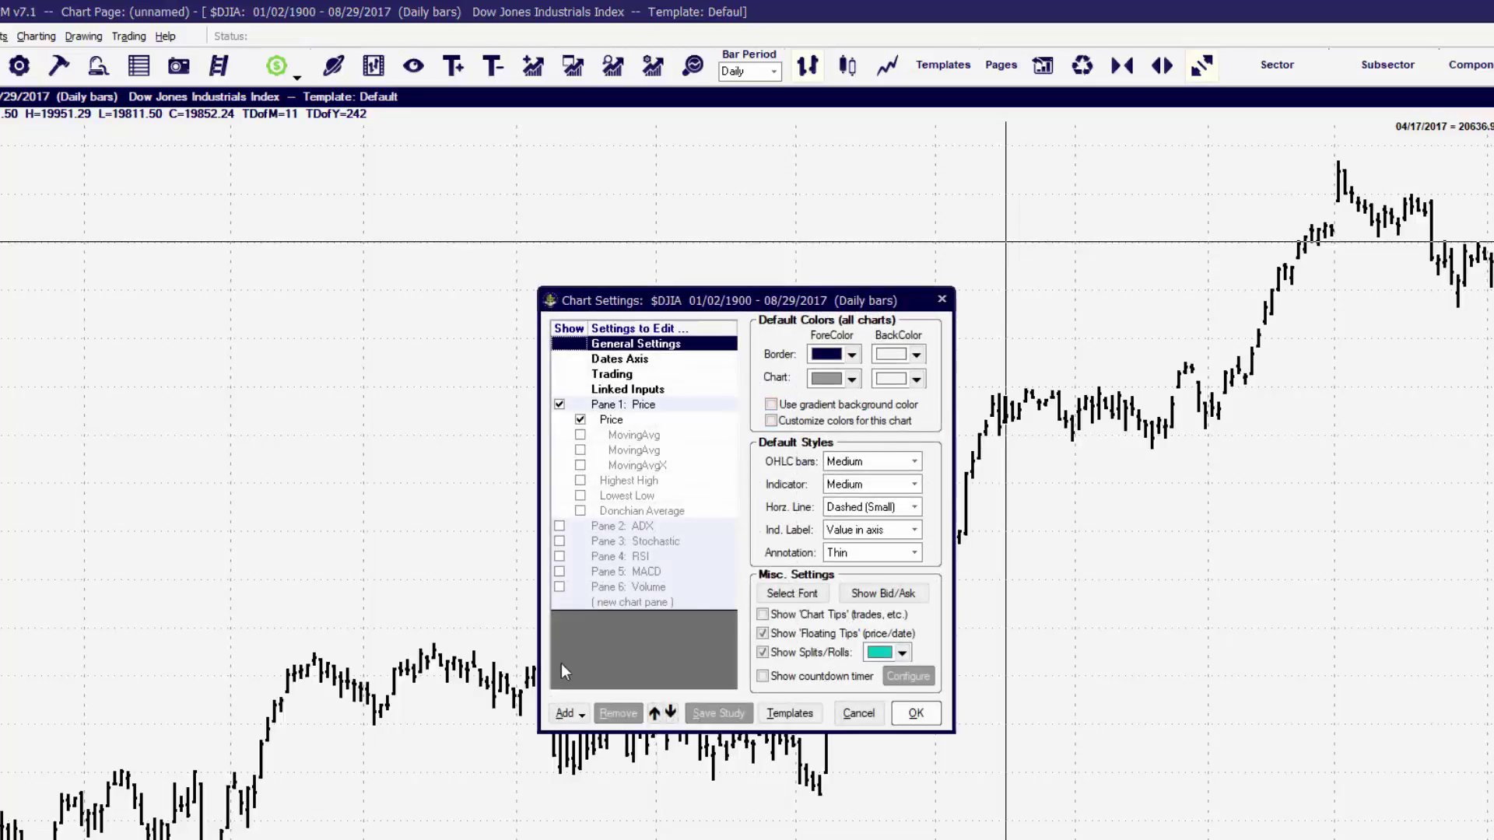
pyautogui.click(564, 713)
pyautogui.moveTo(700, 758)
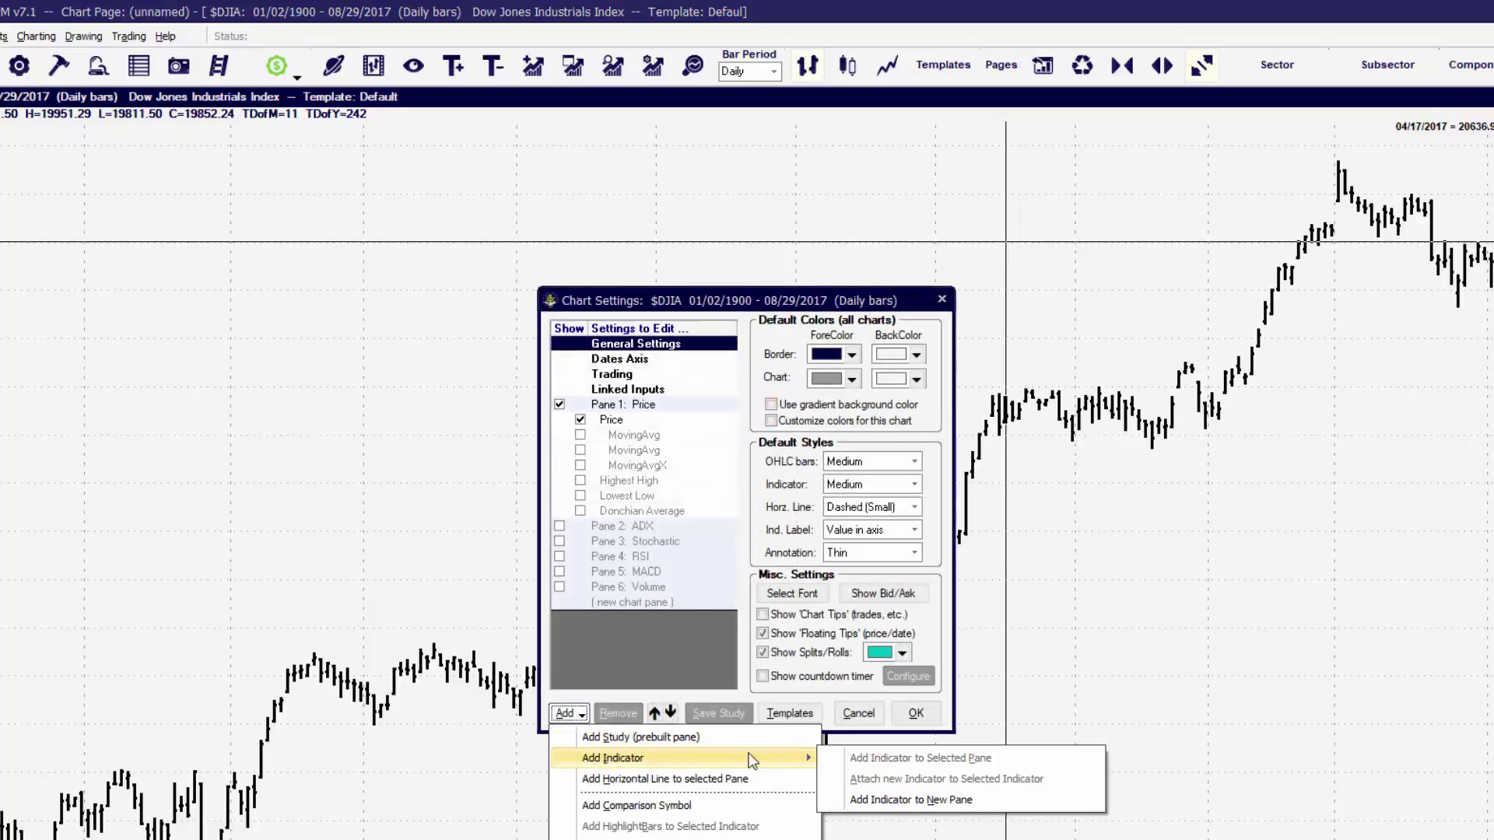
pyautogui.click(896, 805)
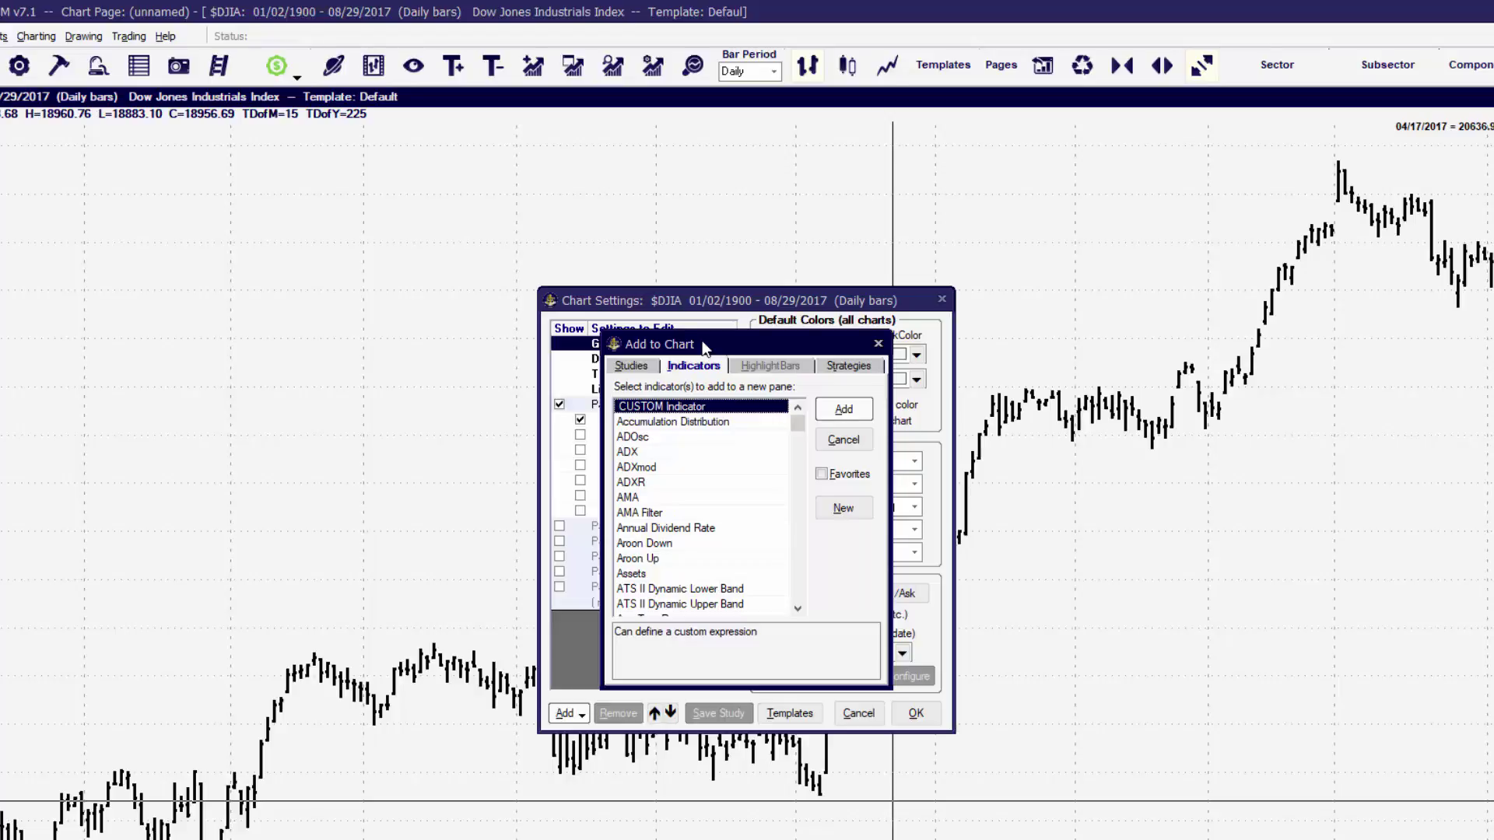
pyautogui.click(879, 343)
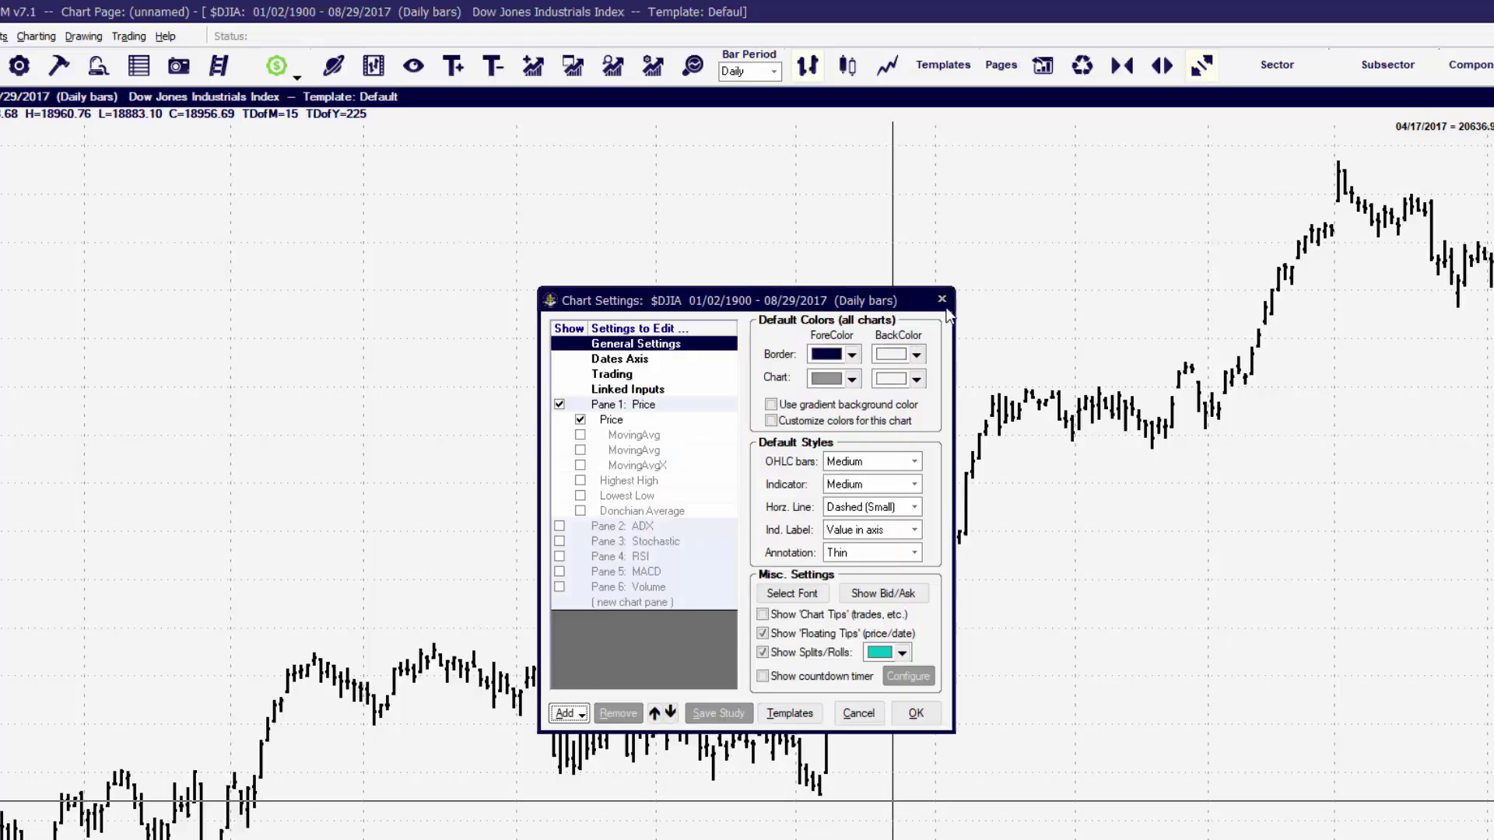
pyautogui.click(942, 299)
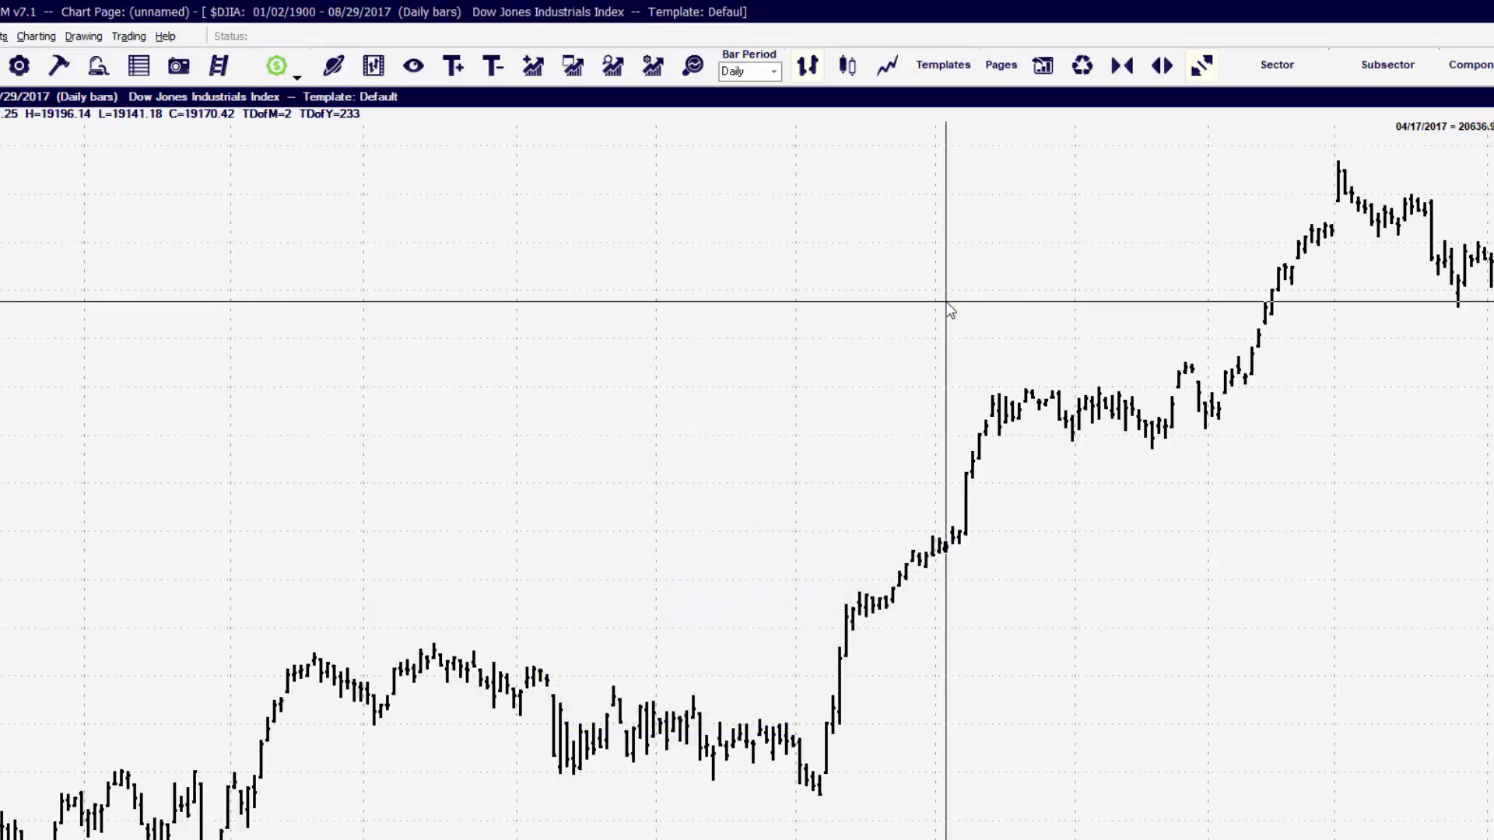
# - Browse the Studies, Indicators, HighlightBars and Strategies lists, then add Bollinger Bands (C,18,2) to the price chart
pyautogui.press('a')
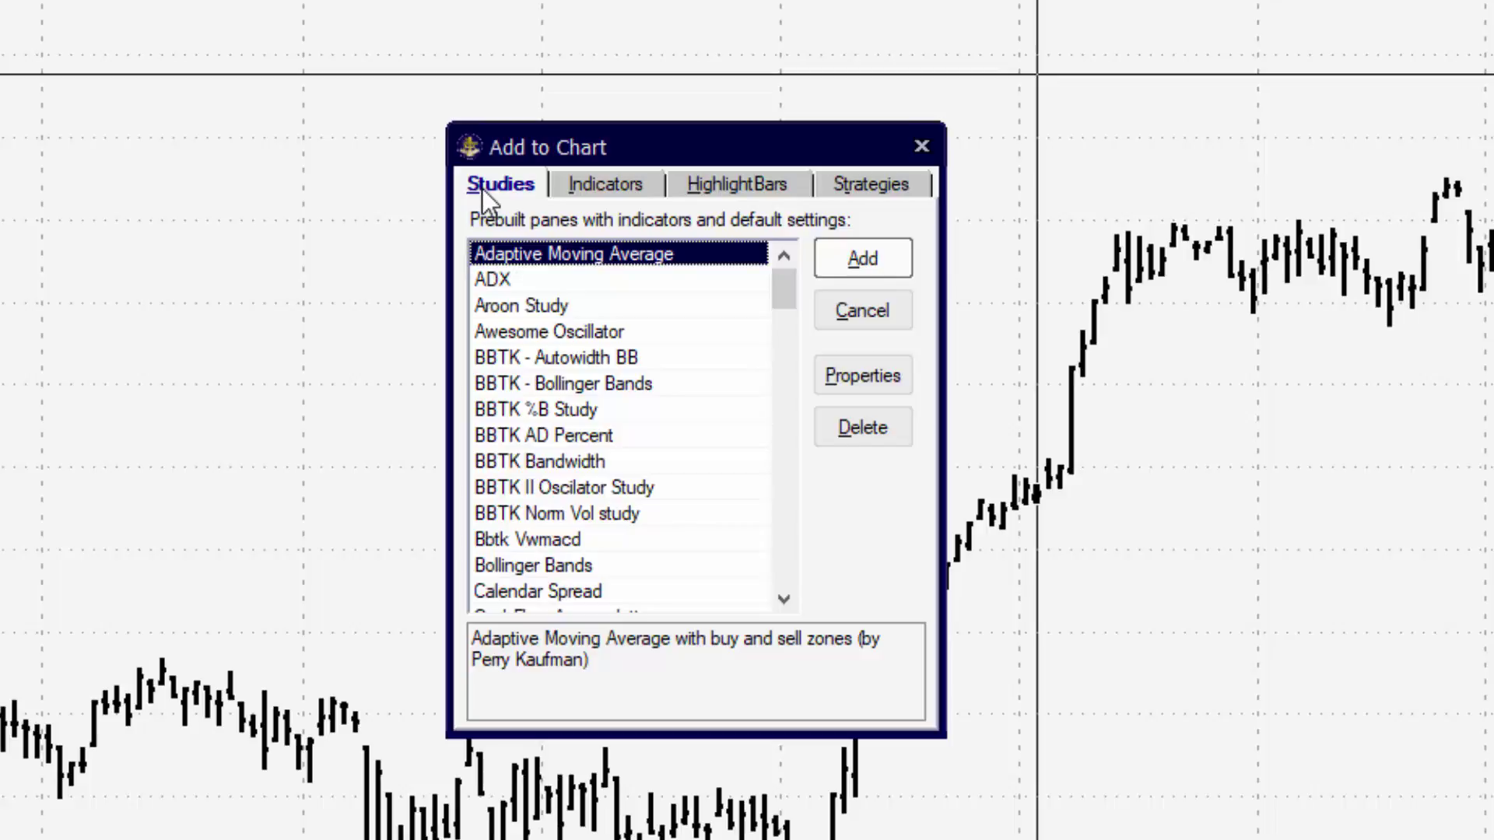
pyautogui.click(633, 189)
pyautogui.click(747, 189)
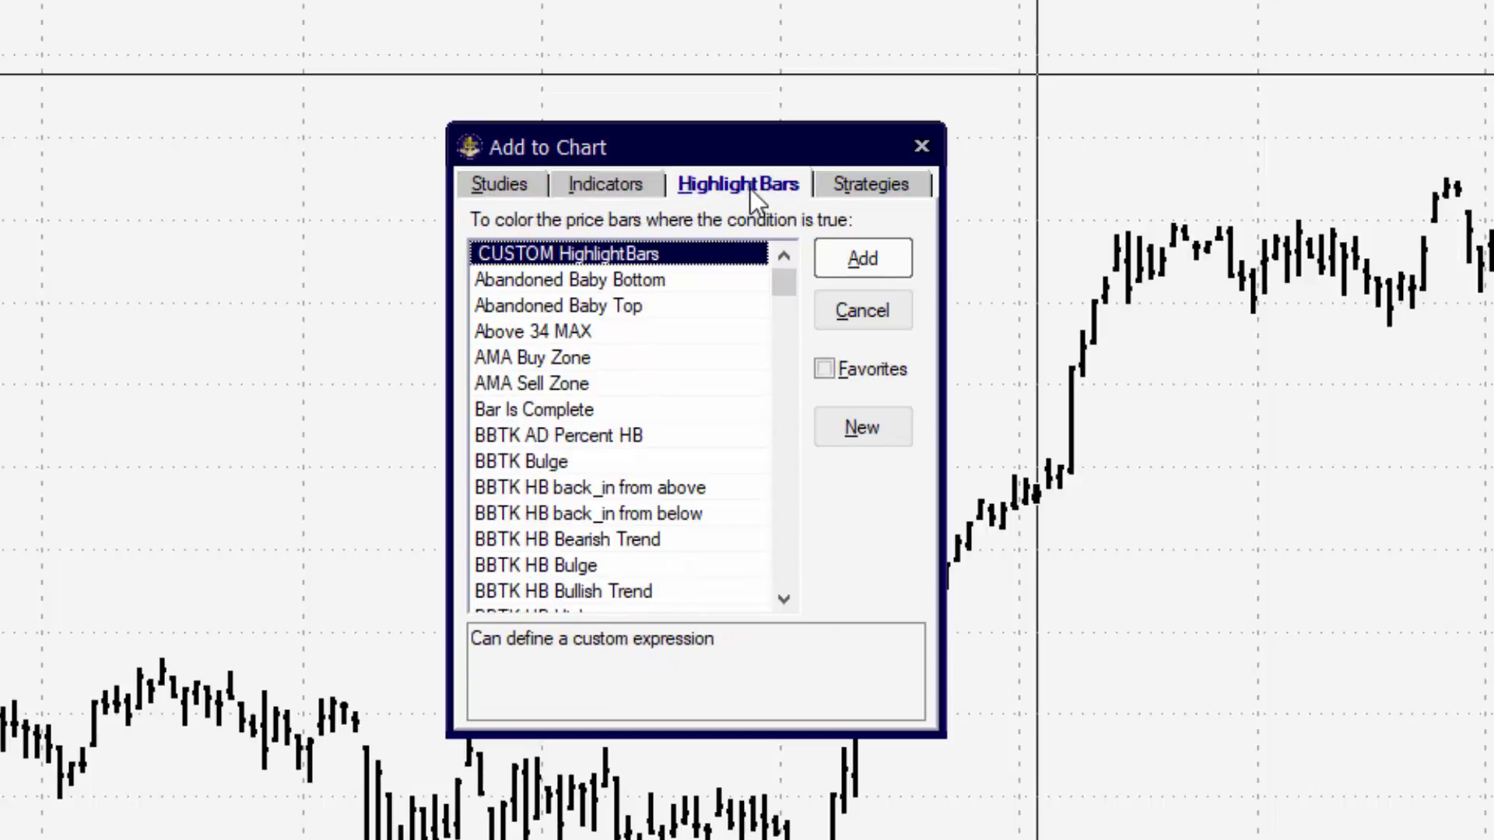
pyautogui.click(870, 189)
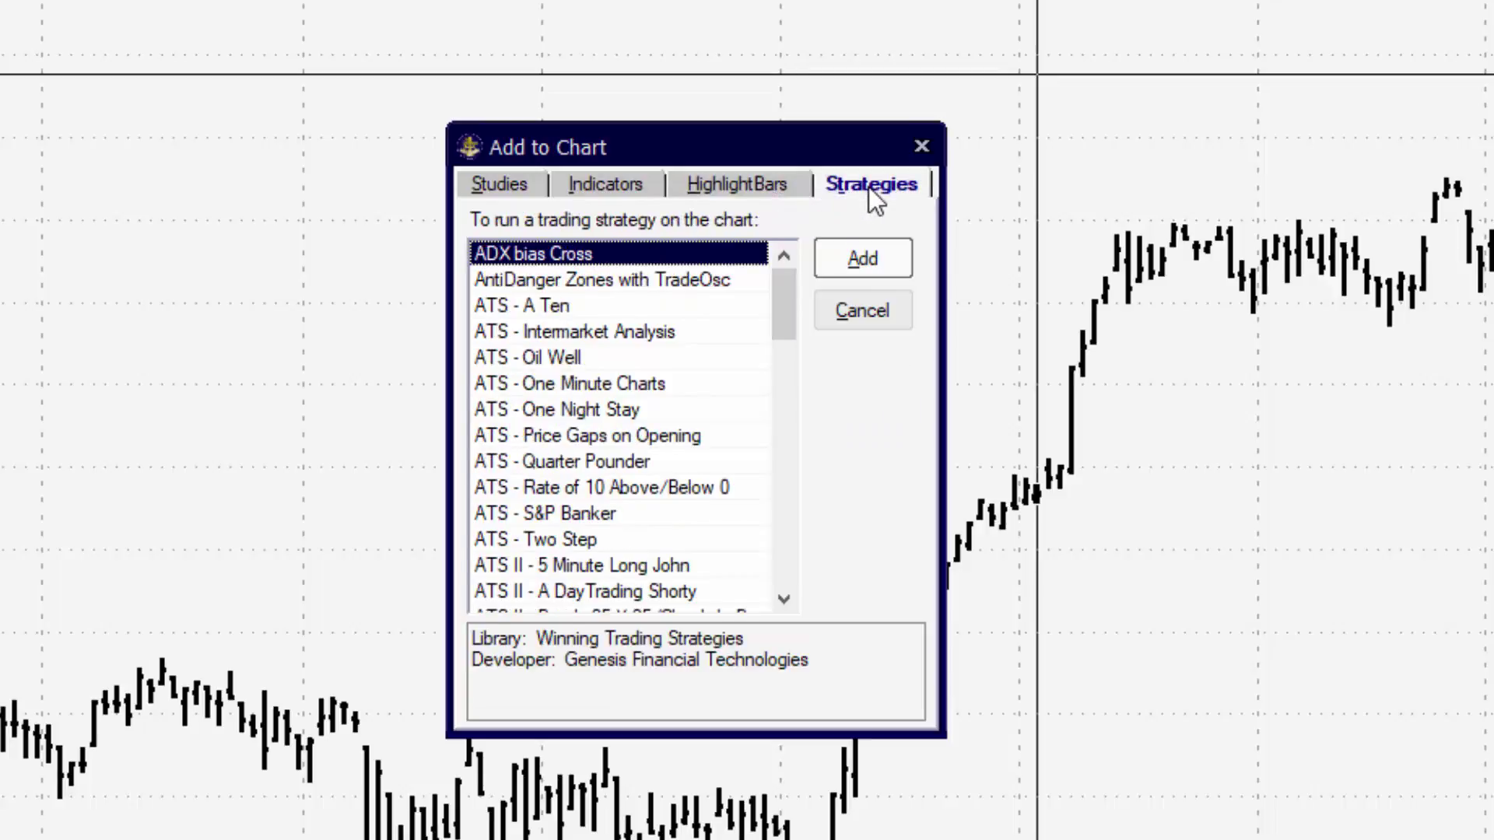
pyautogui.click(499, 185)
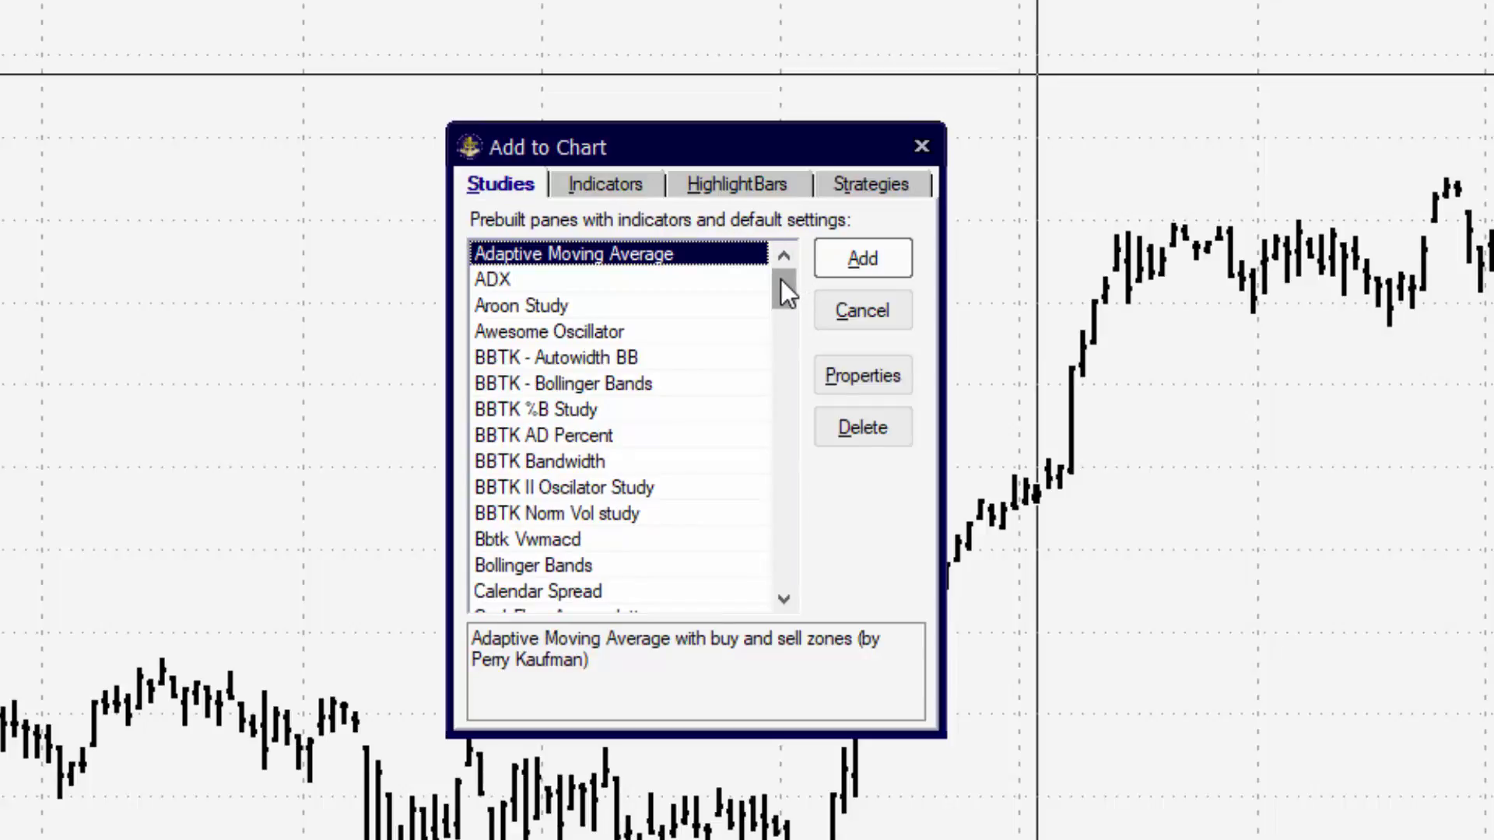
pyautogui.moveTo(781, 278); pyautogui.dragTo(747, 319)
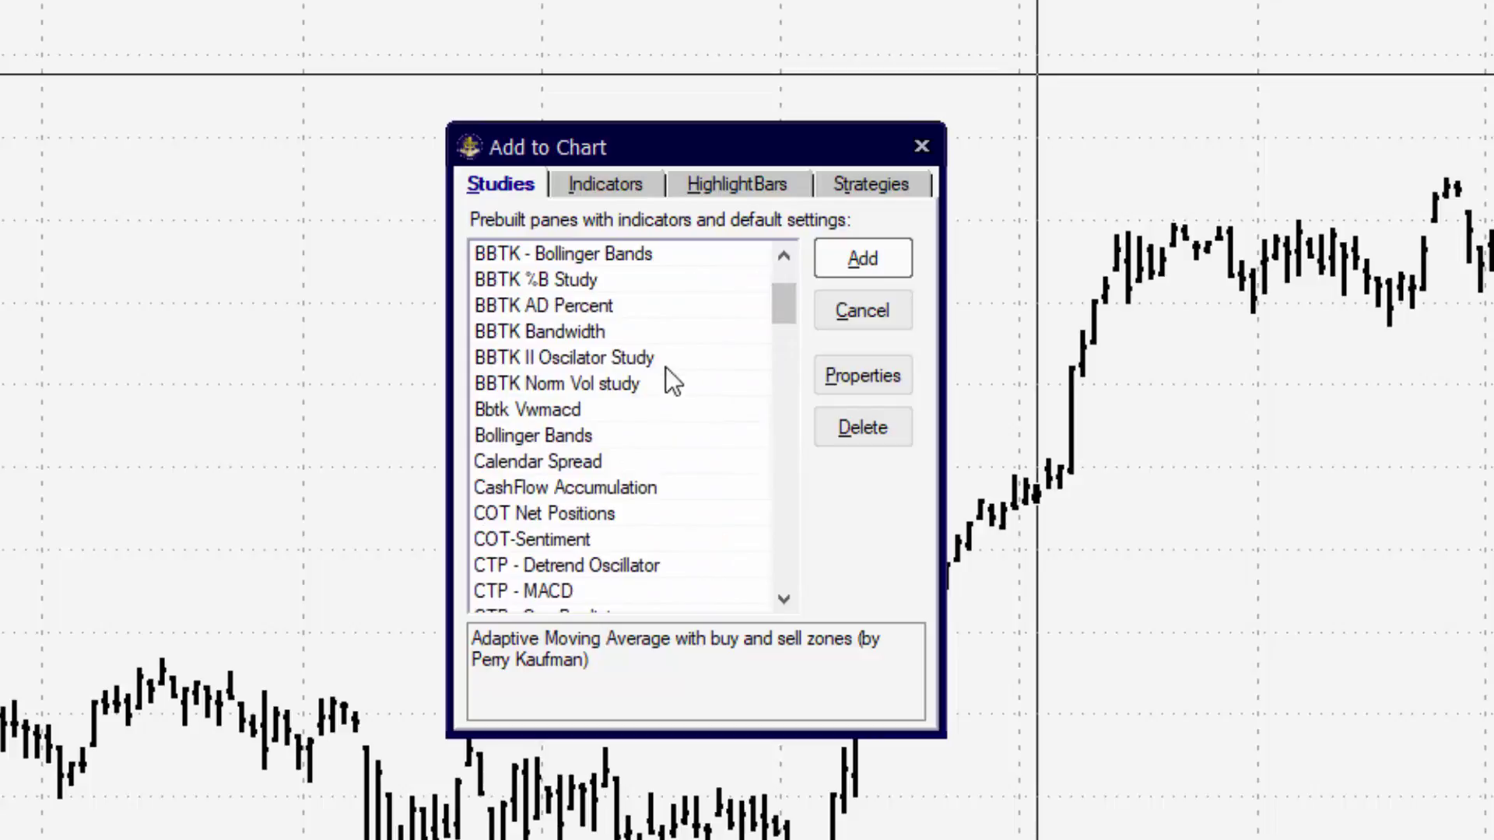
pyautogui.click(623, 435)
pyautogui.click(863, 258)
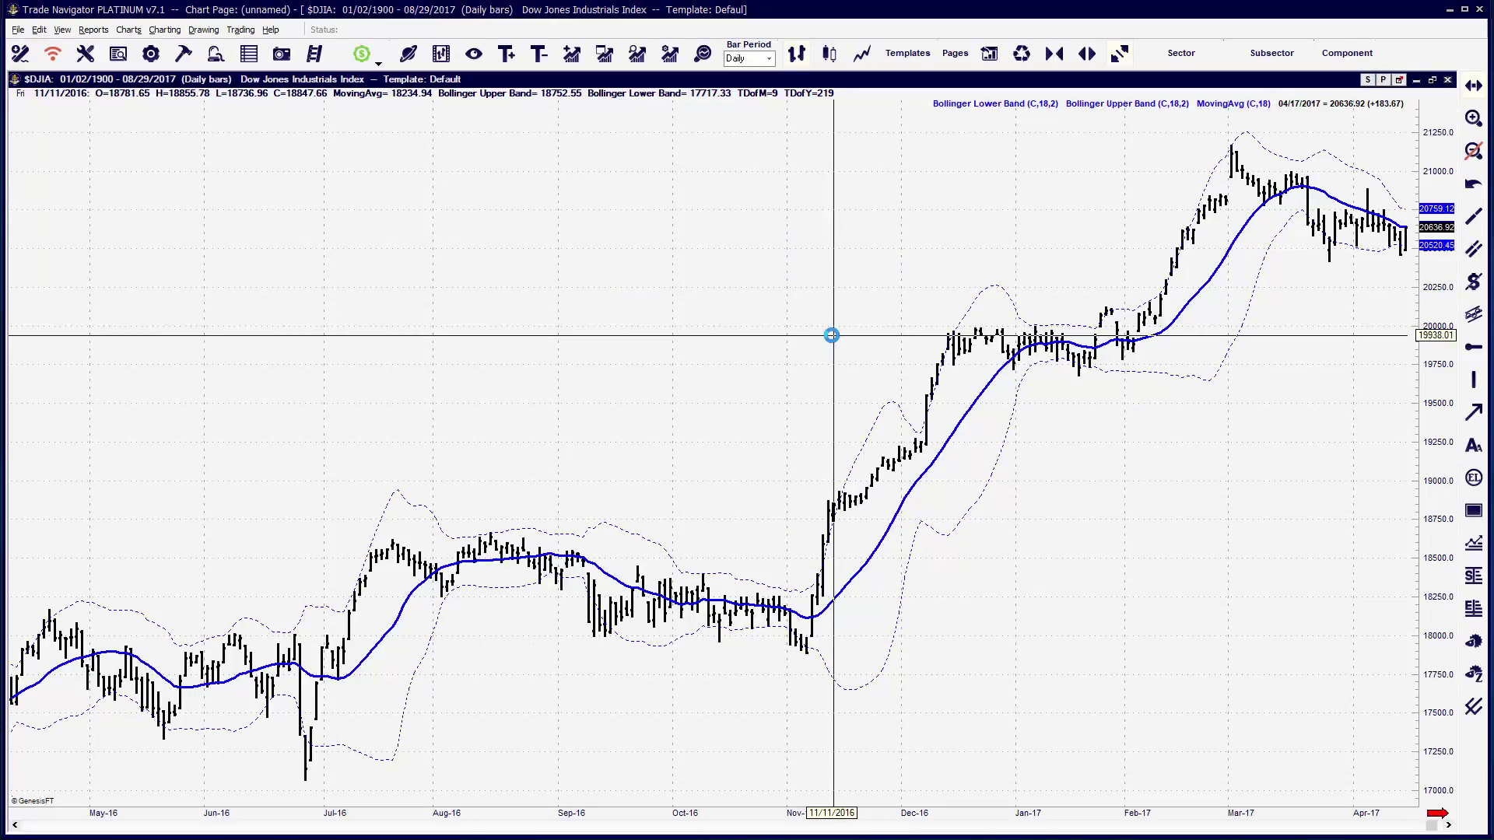
# - Find MACD by typing 'mac' and add MACD (C,12,26,F) in its own pane
pyautogui.write('a')
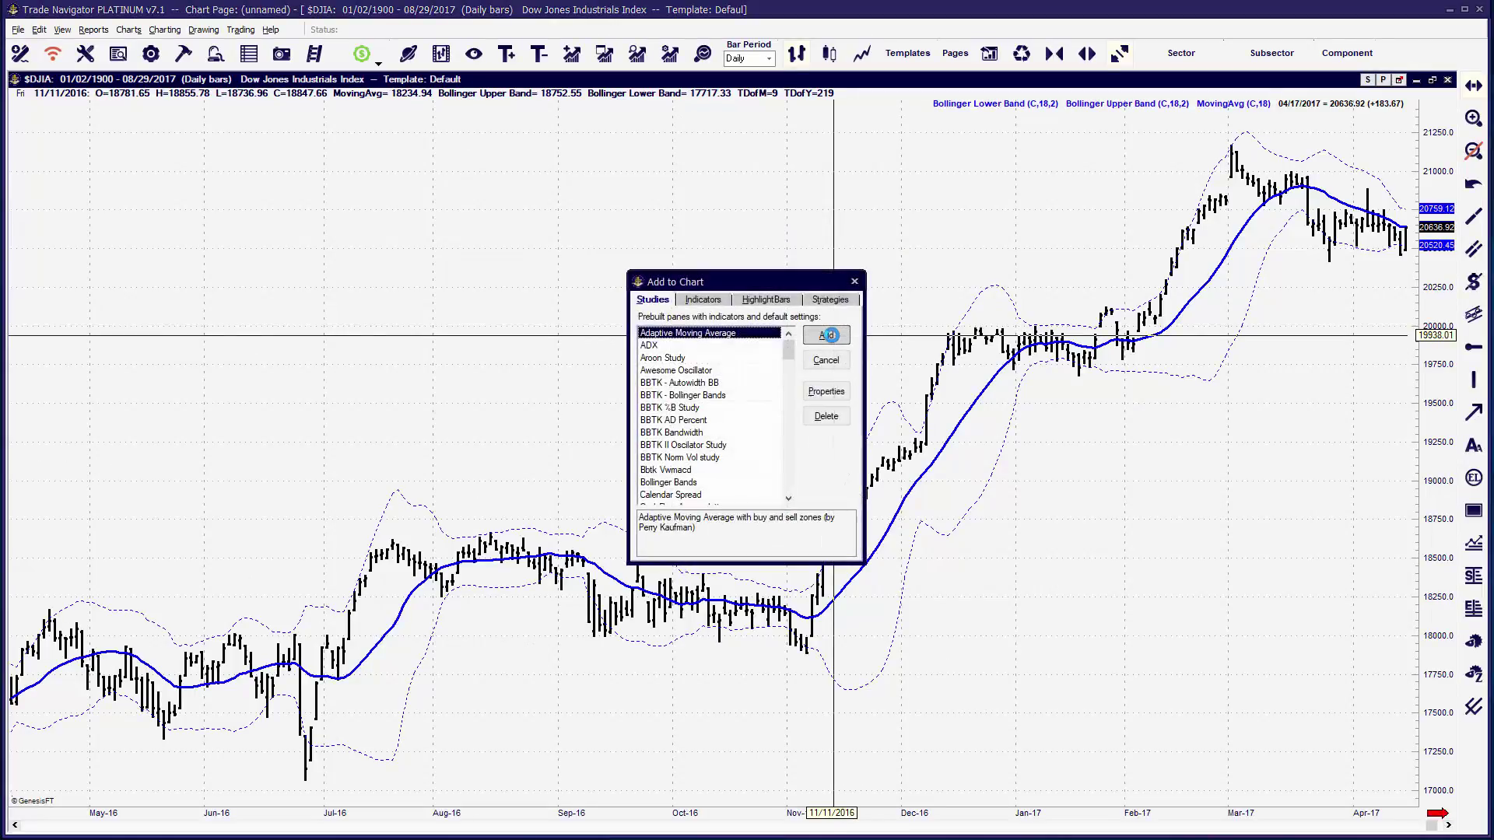
pyautogui.write('mac')
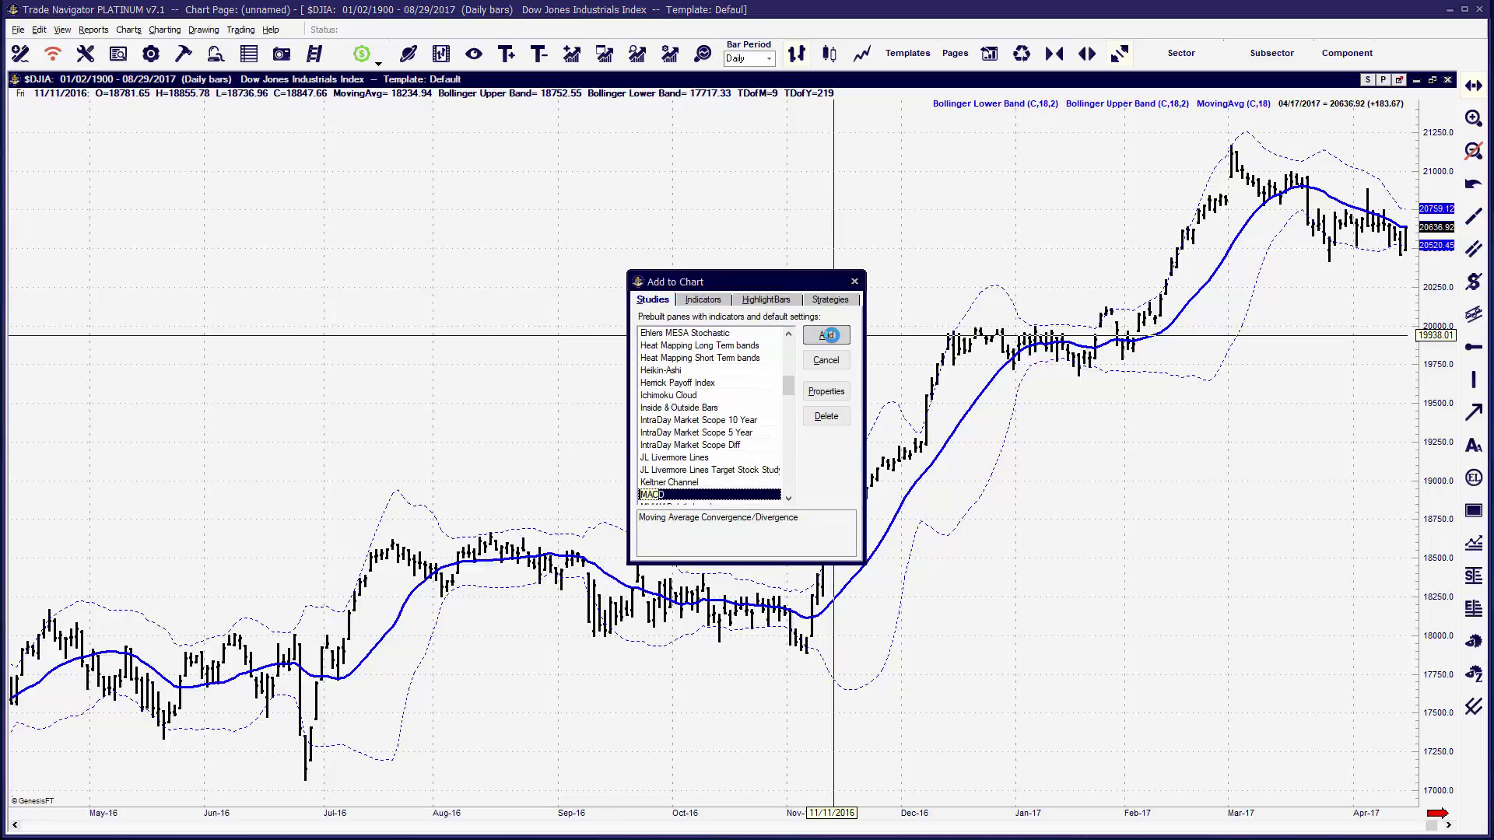
pyautogui.click(827, 335)
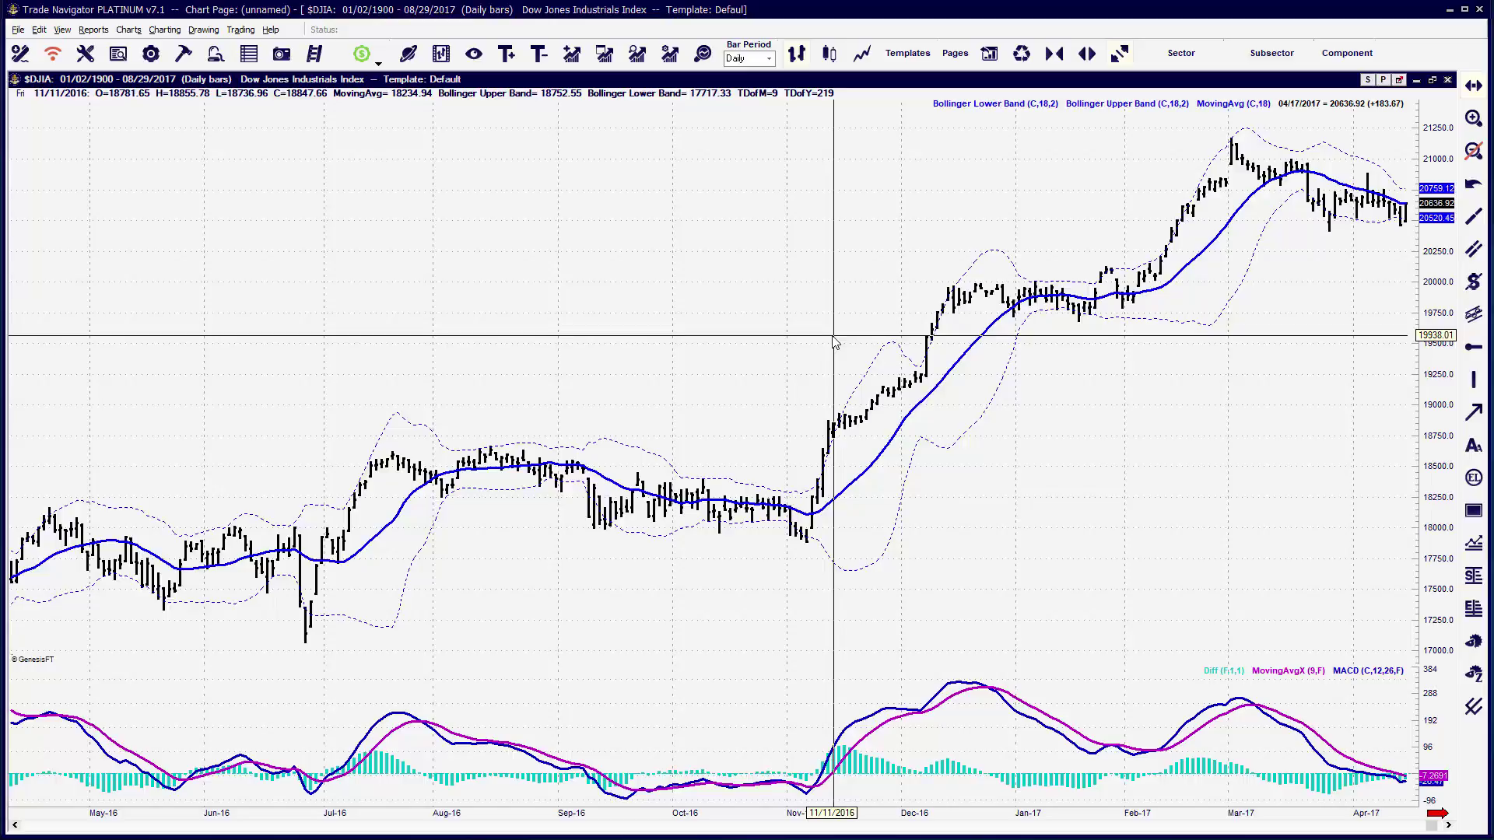
pyautogui.press('a')
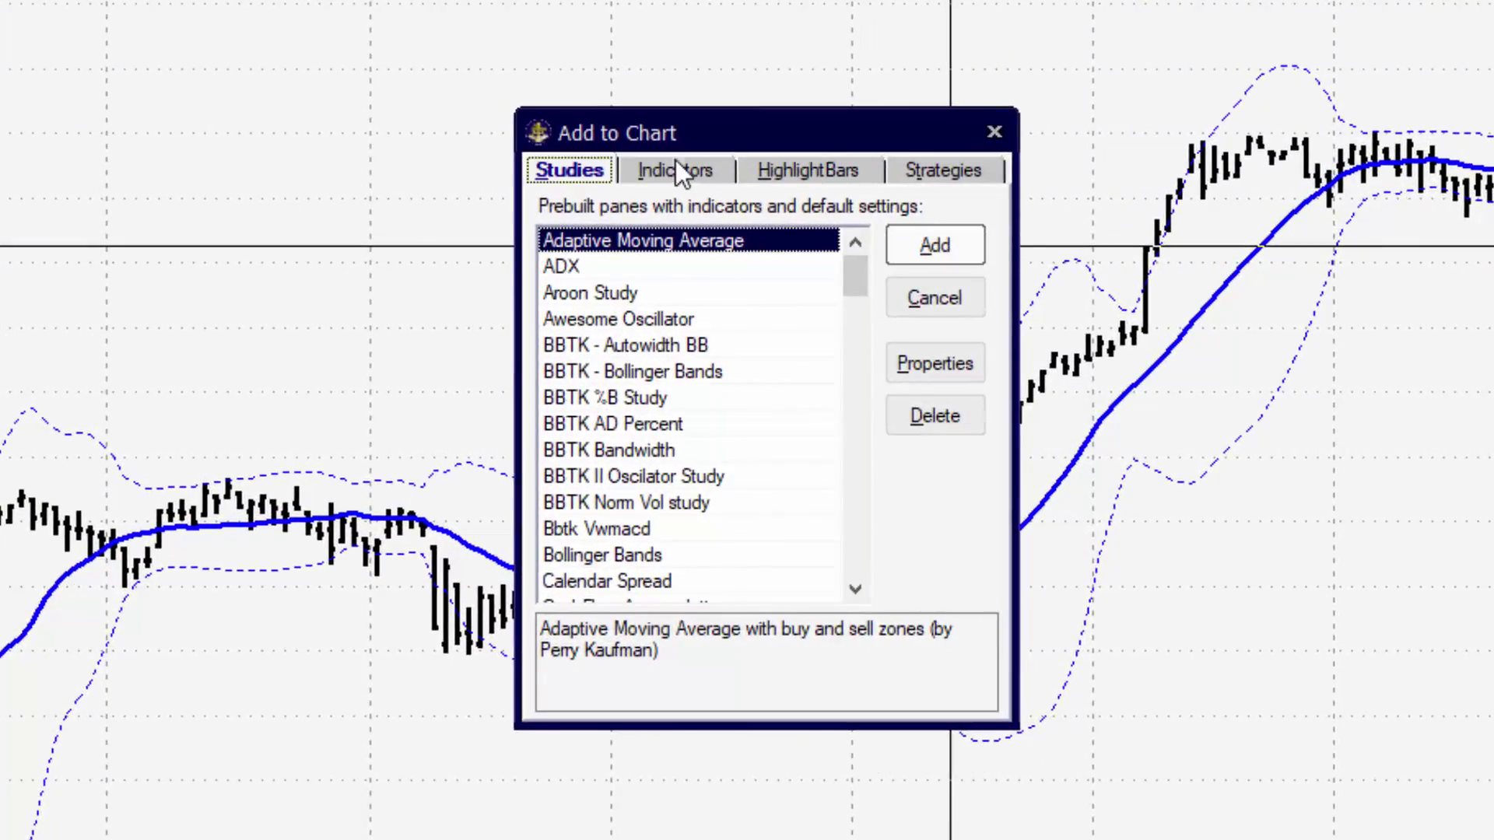
# - Find MovingAvg on the Indicators list with 'mov' and add MovingAvg (C,7) as a new pane
pyautogui.click(675, 161)
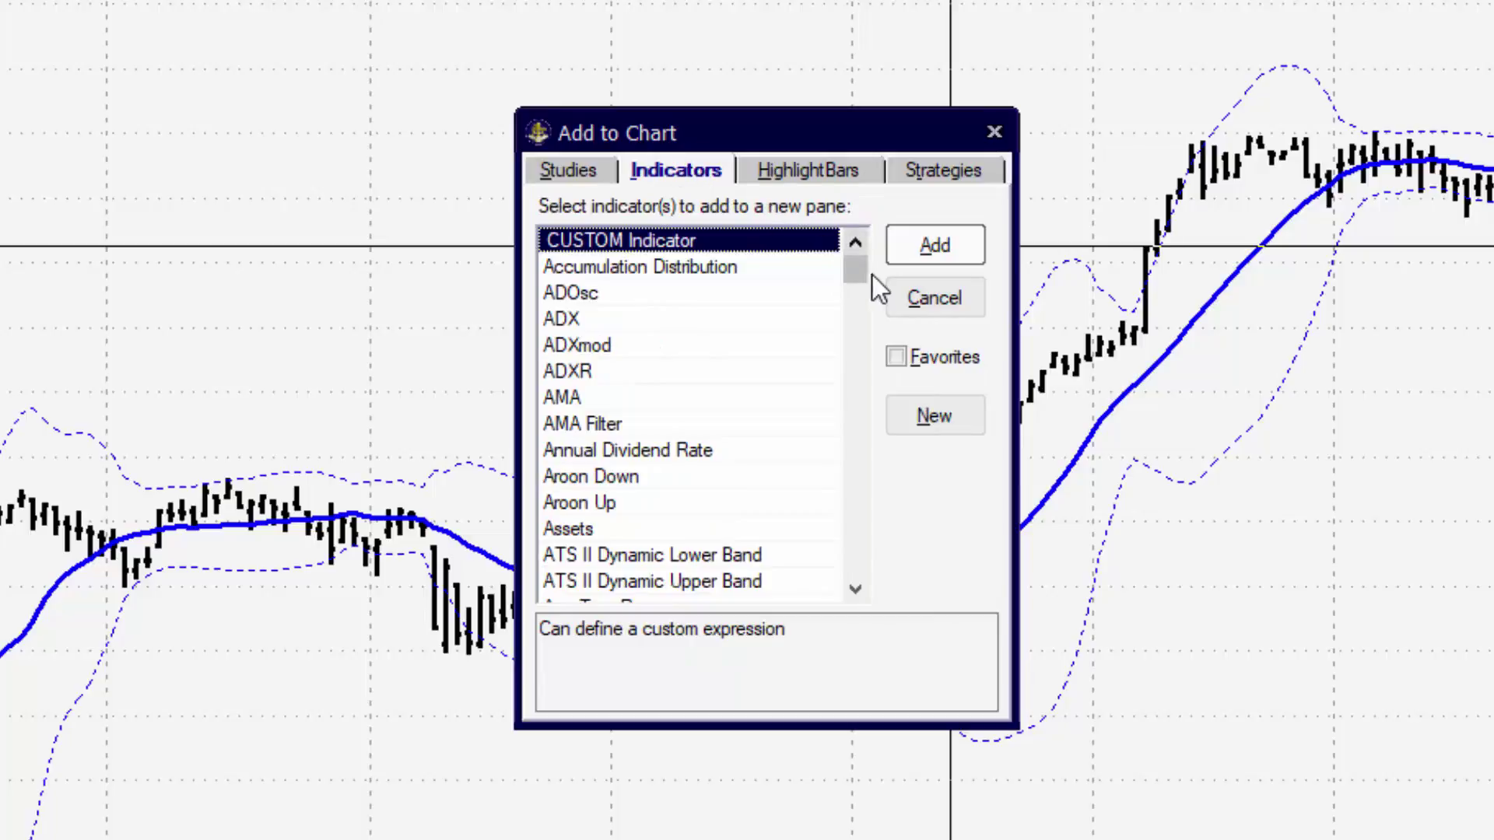
pyautogui.moveTo(852, 275)
pyautogui.mouseDown()
pyautogui.moveTo(859, 294)
pyautogui.moveTo(862, 260)
pyautogui.mouseUp()
pyautogui.moveTo(855, 264)
pyautogui.mouseDown()
pyautogui.moveTo(855, 305)
pyautogui.moveTo(859, 247)
pyautogui.mouseUp()
pyautogui.write('mov')
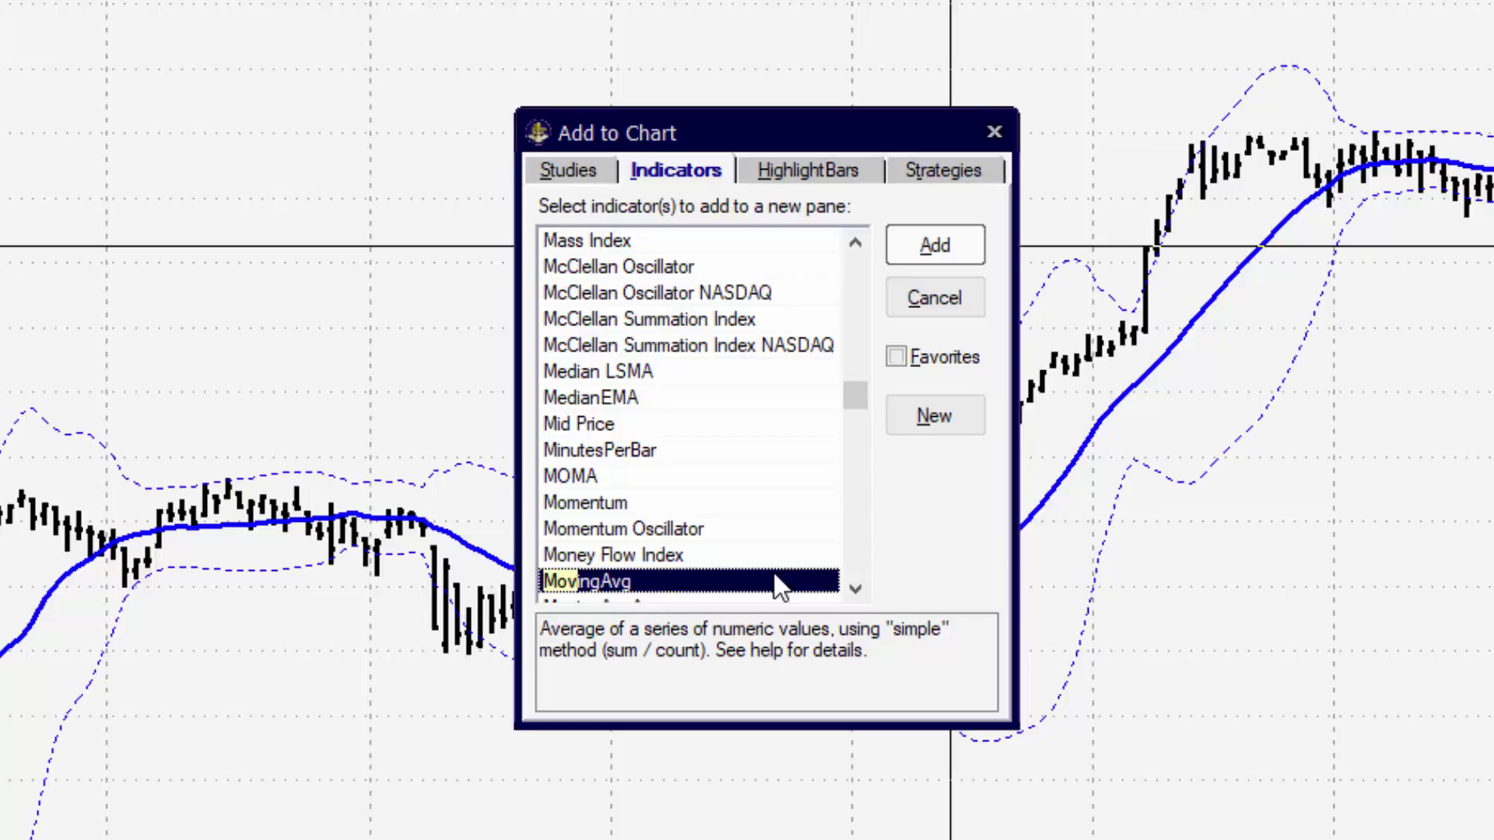
pyautogui.moveTo(875, 650); pyautogui.dragTo(543, 622)
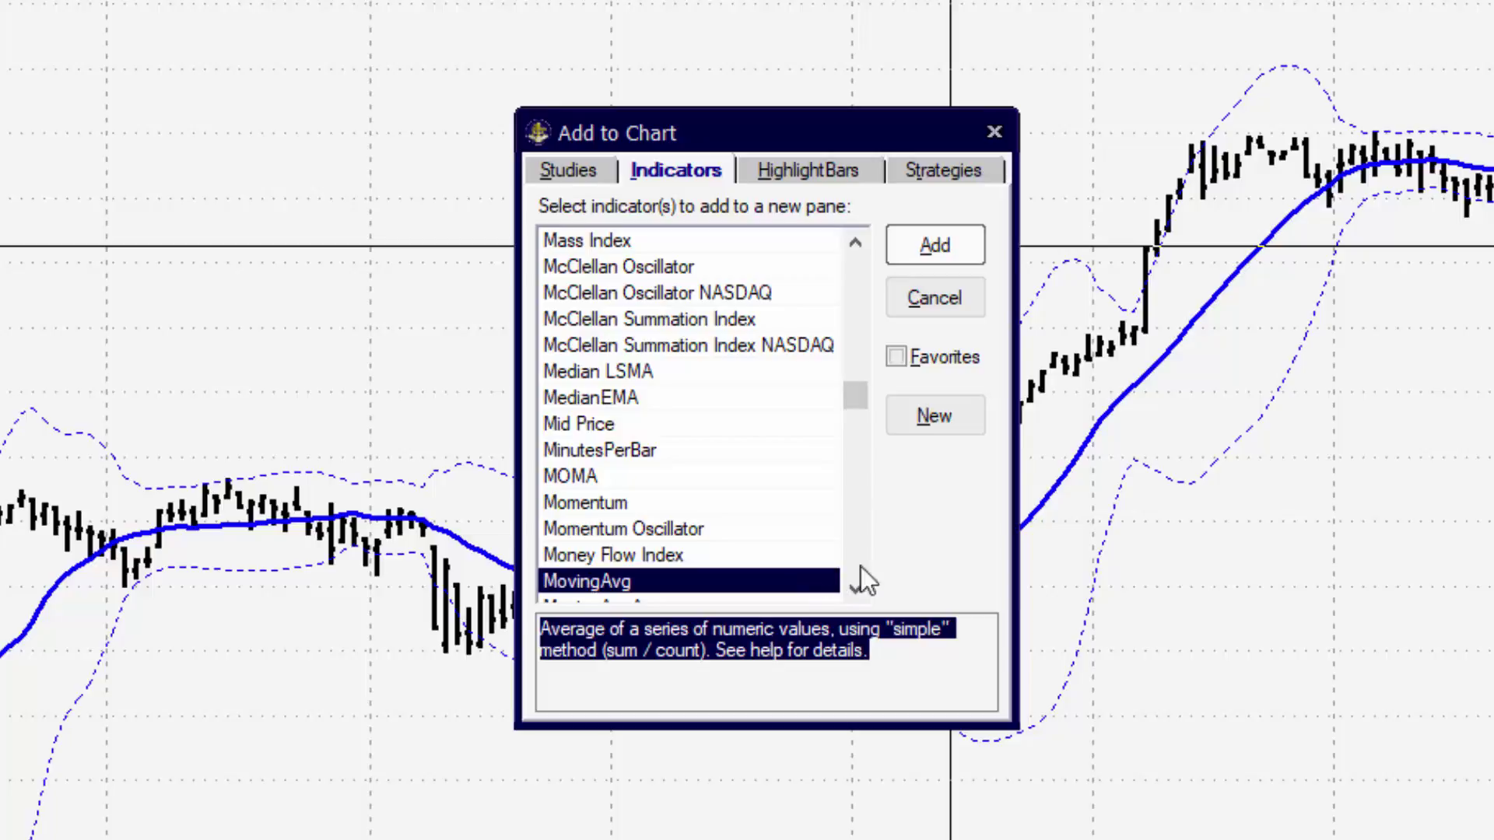
pyautogui.click(965, 691)
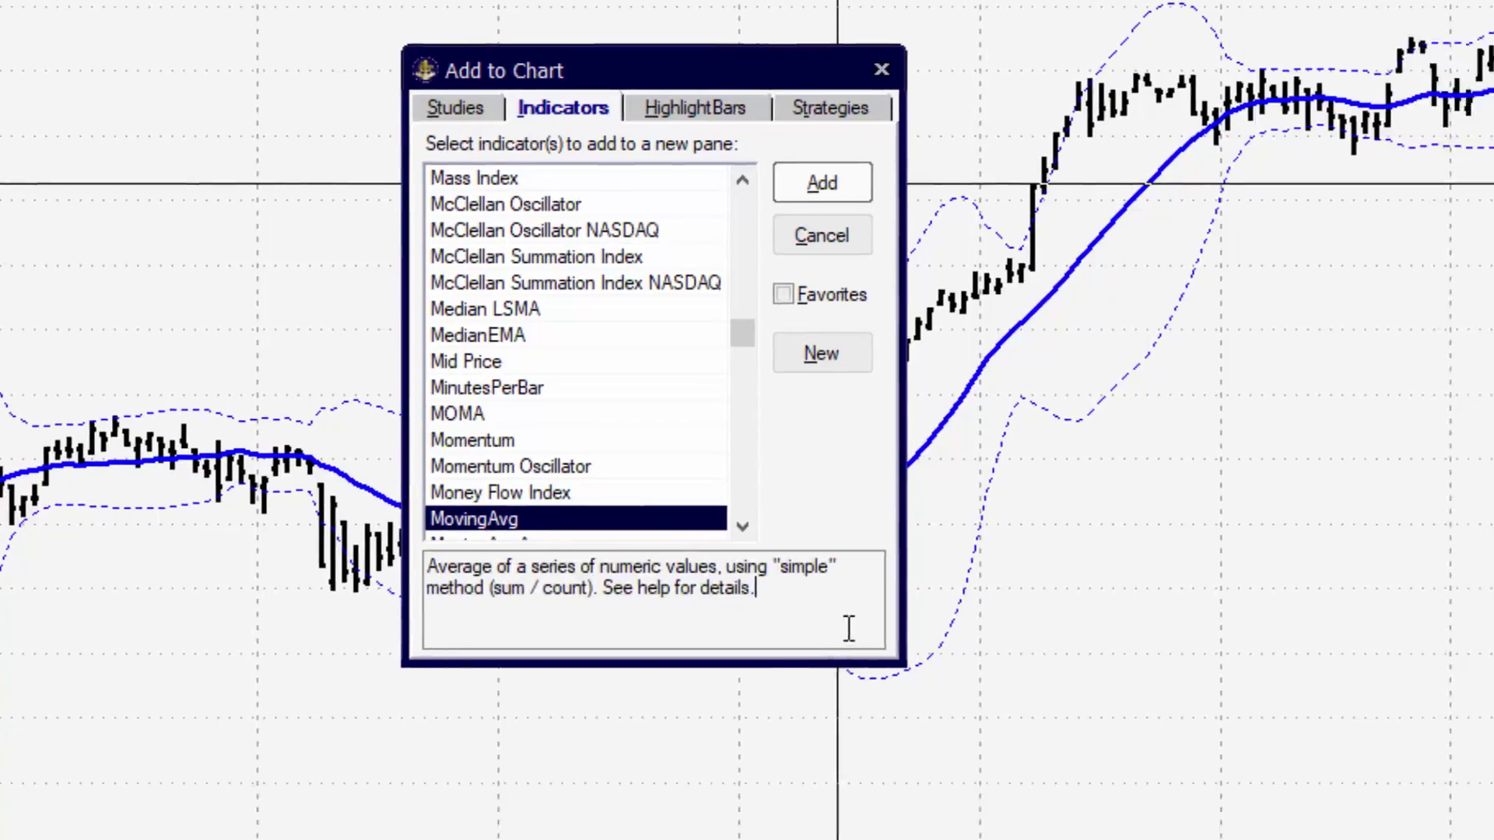
pyautogui.press('Return')
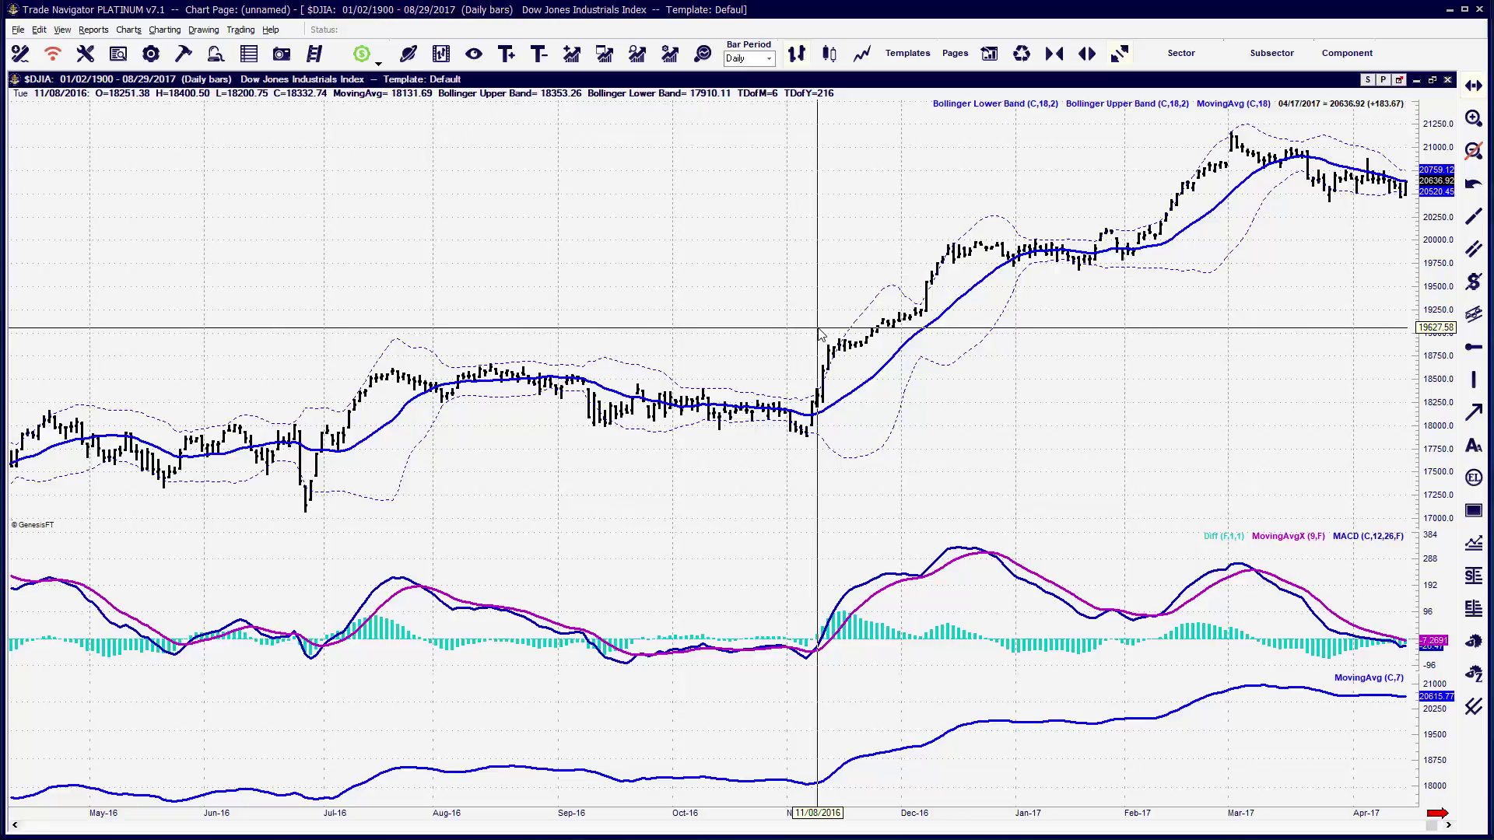
# - Select both the AMA Sell Zone and AMA Buy Zone highlight-bar conditions
pyautogui.press('a')
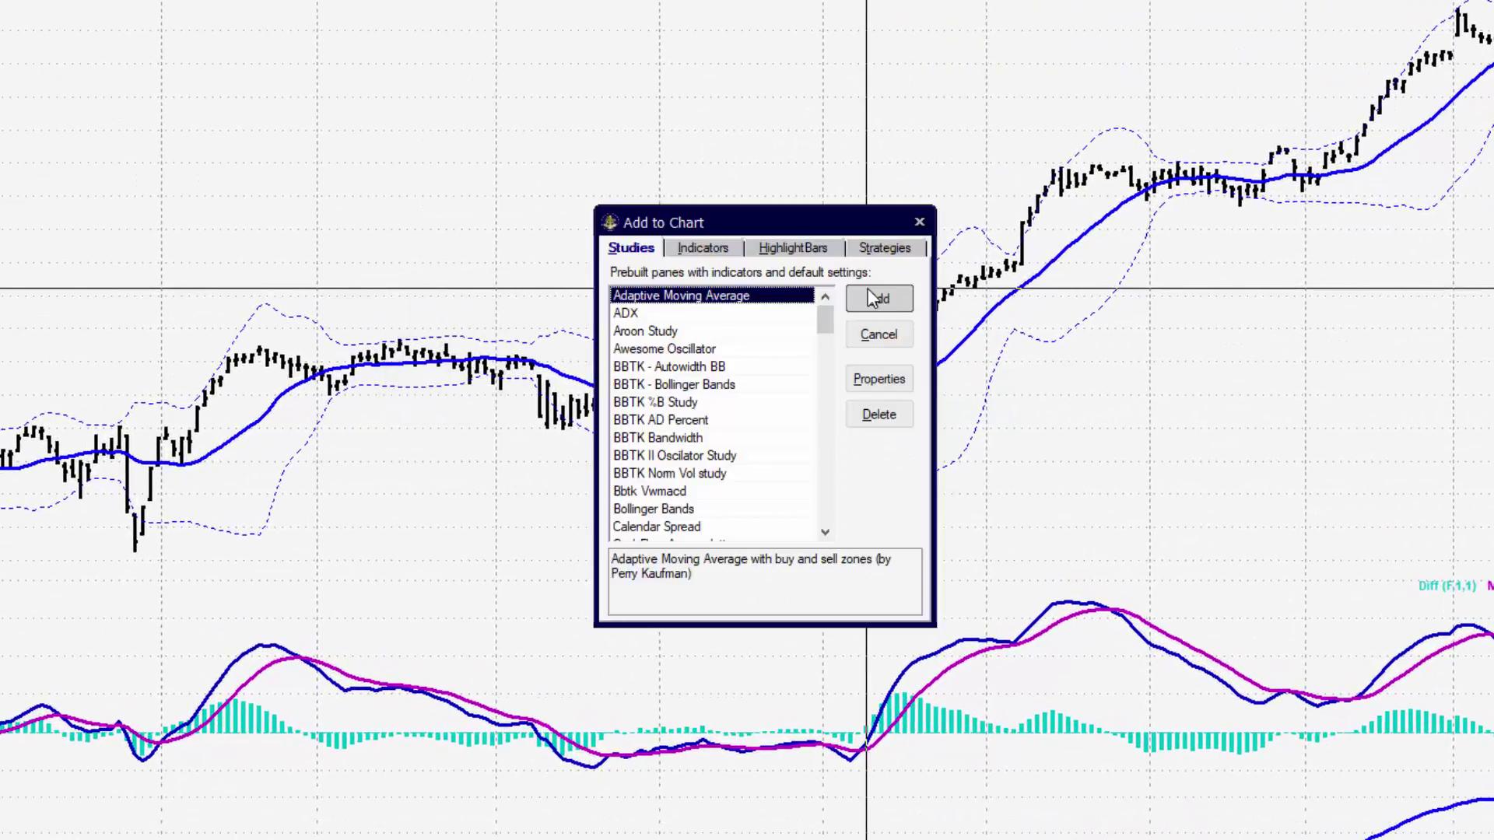
pyautogui.click(815, 248)
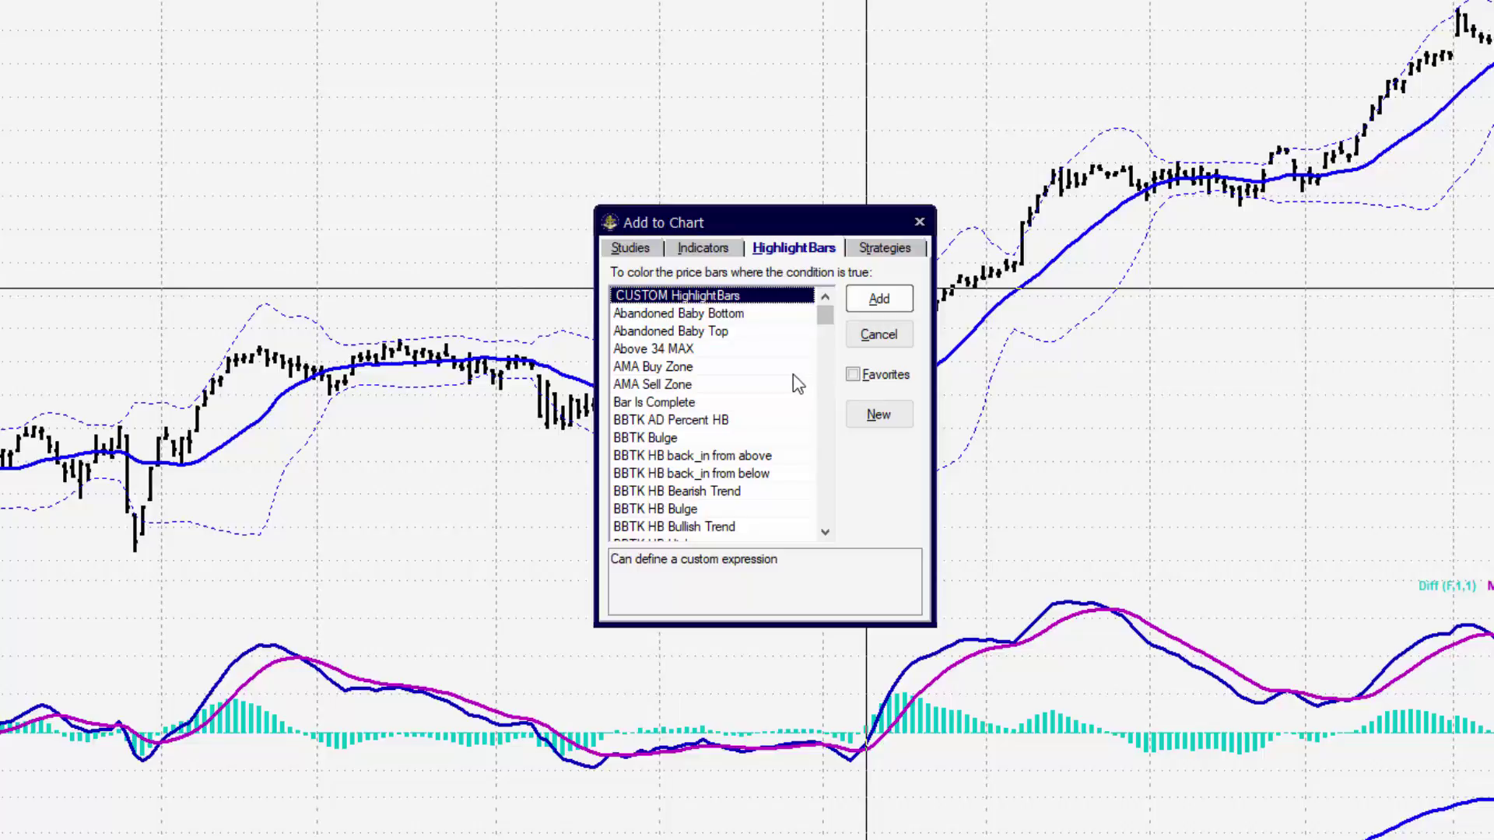
pyautogui.click(716, 387)
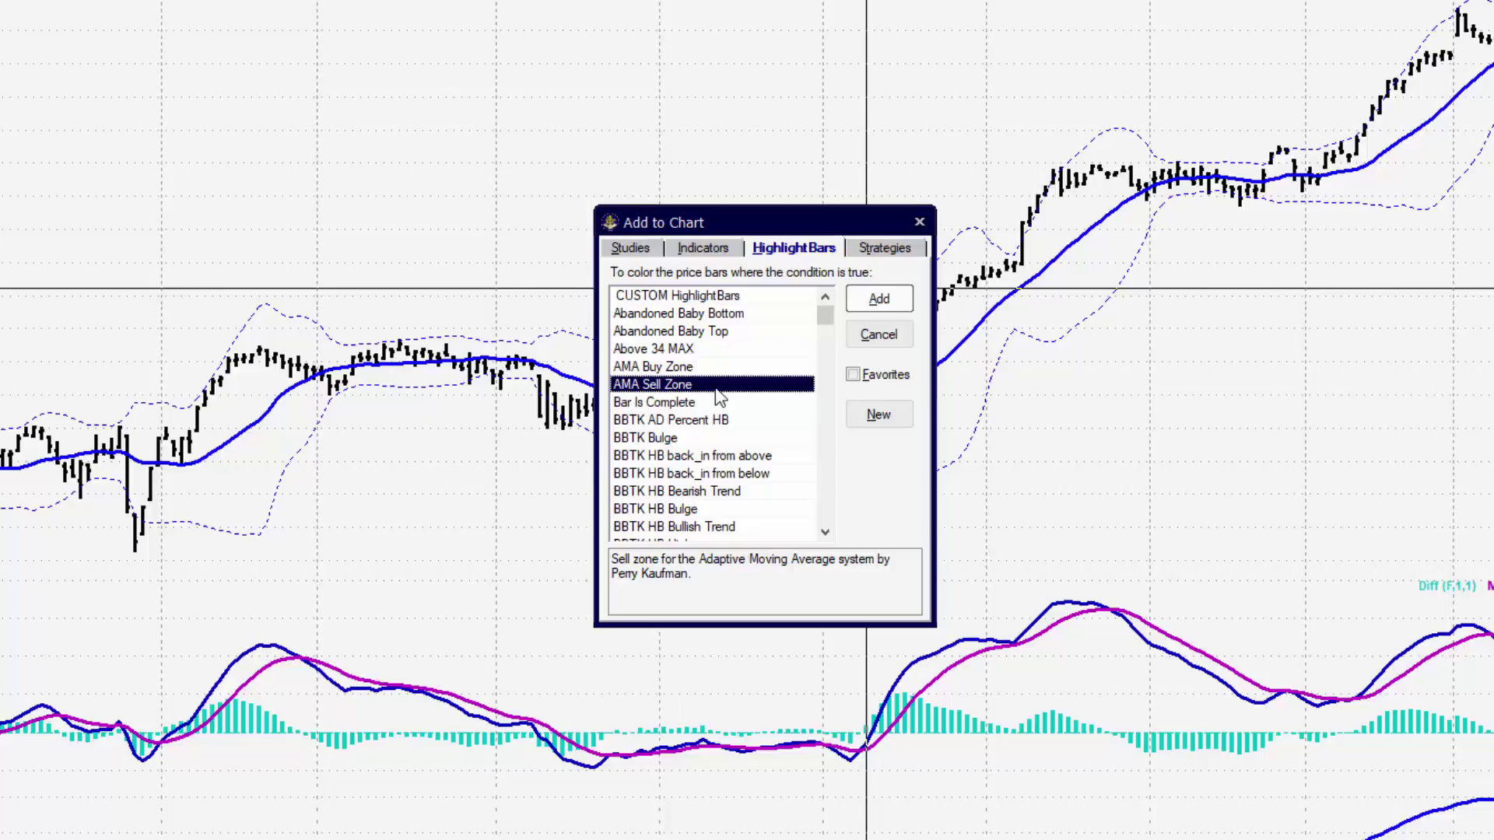
pyautogui.keyDown('ctrl'); pyautogui.click(705, 368); pyautogui.keyUp('ctrl')
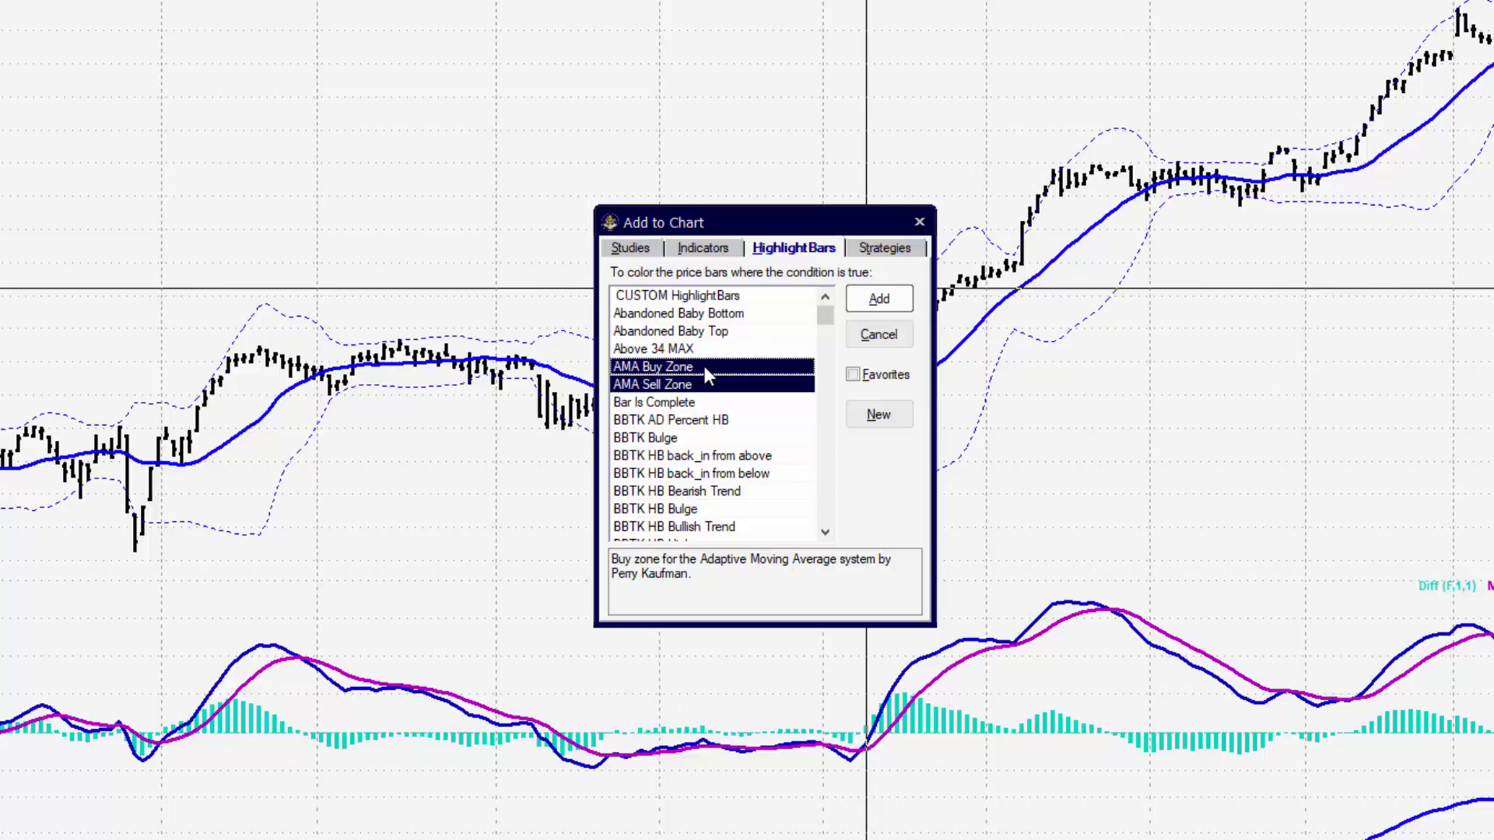